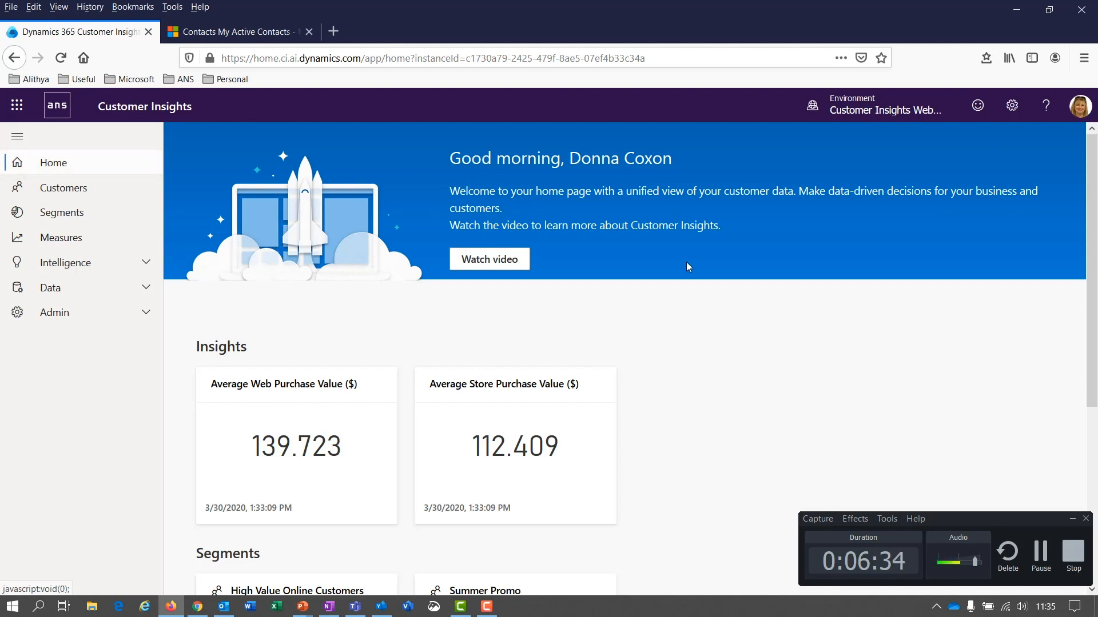
Step: Search the Customers list by surname and open the matching customer's profile
{"action": "scroll", "coordinate": [726, 286], "scroll_direction": "down", "scroll_amount": 3}
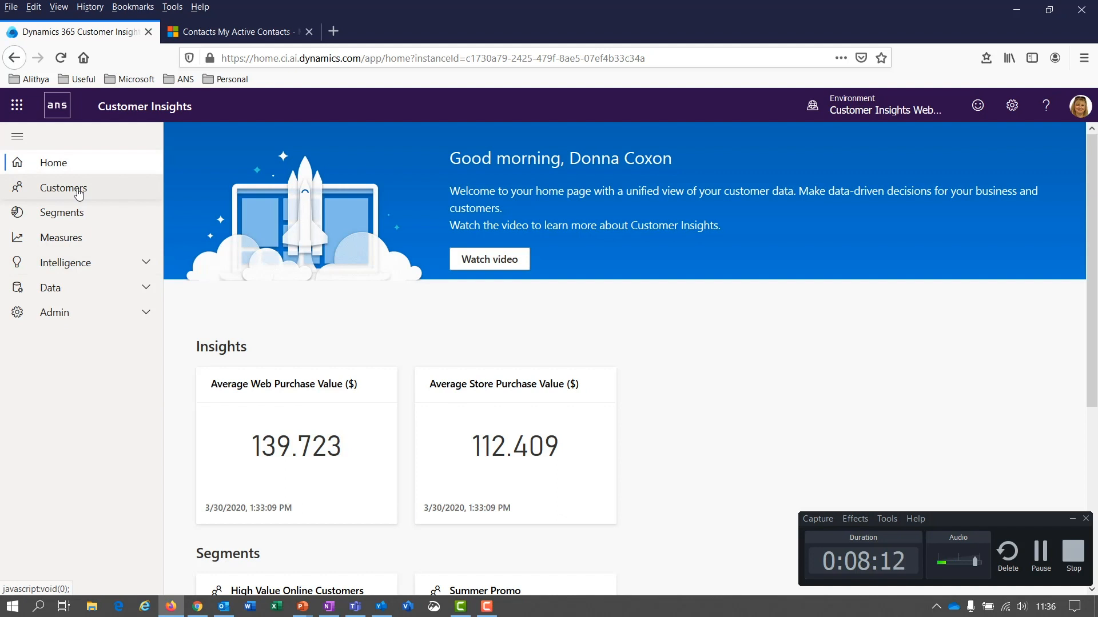
{"action": "left_click", "coordinate": [47, 192]}
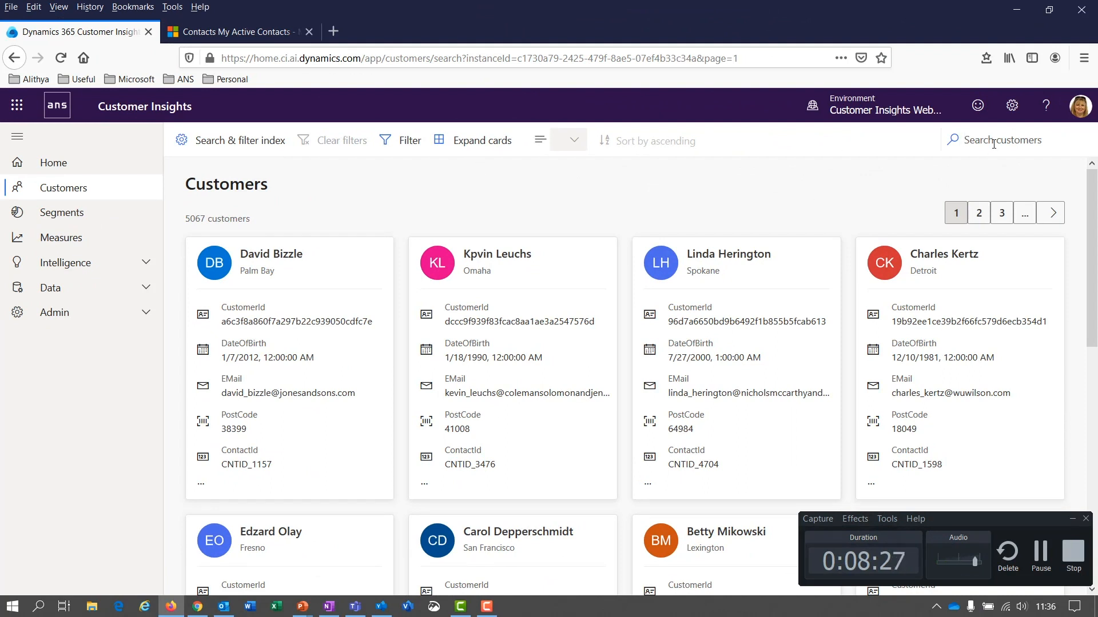
{"action": "type", "text": "duddin"}
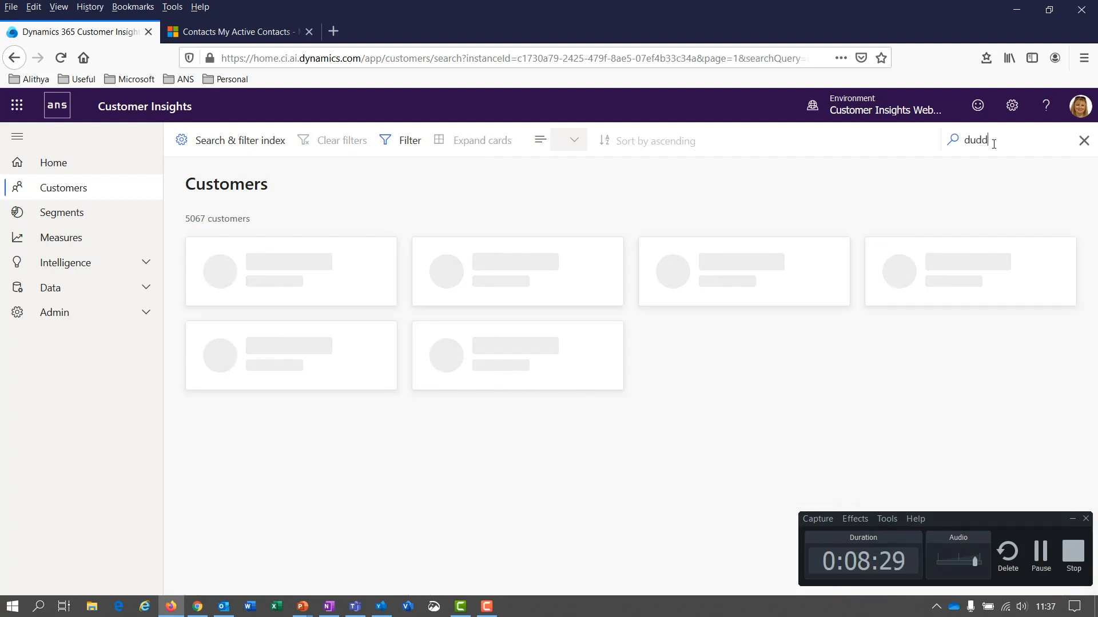
{"action": "type", "text": "g"}
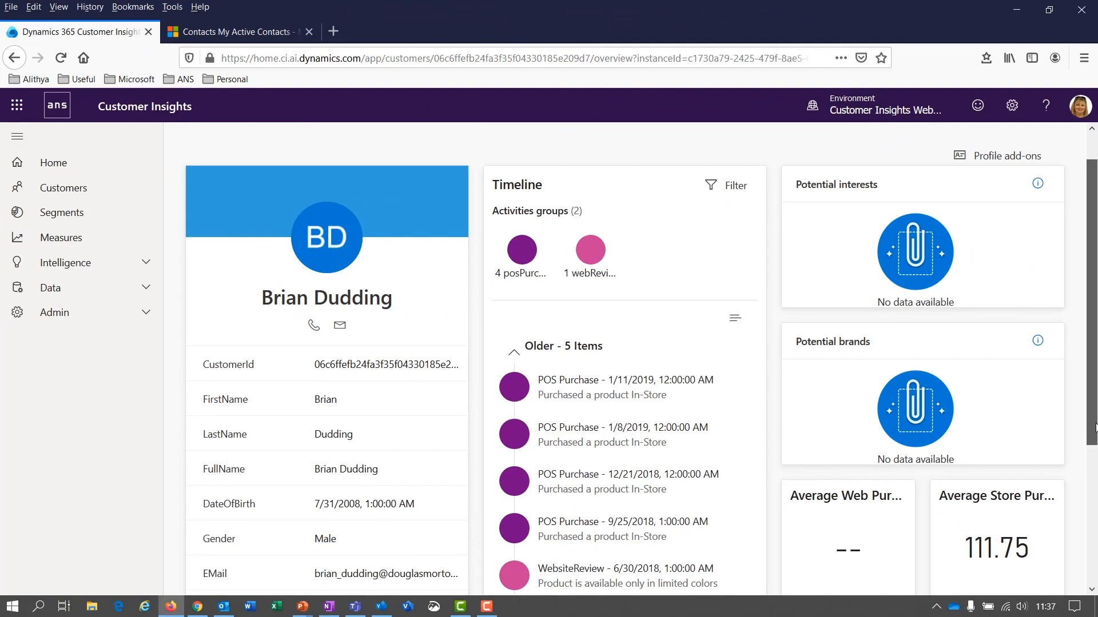
{"action": "left_click_drag", "start_coordinate": [1096, 428], "coordinate": [1096, 441]}
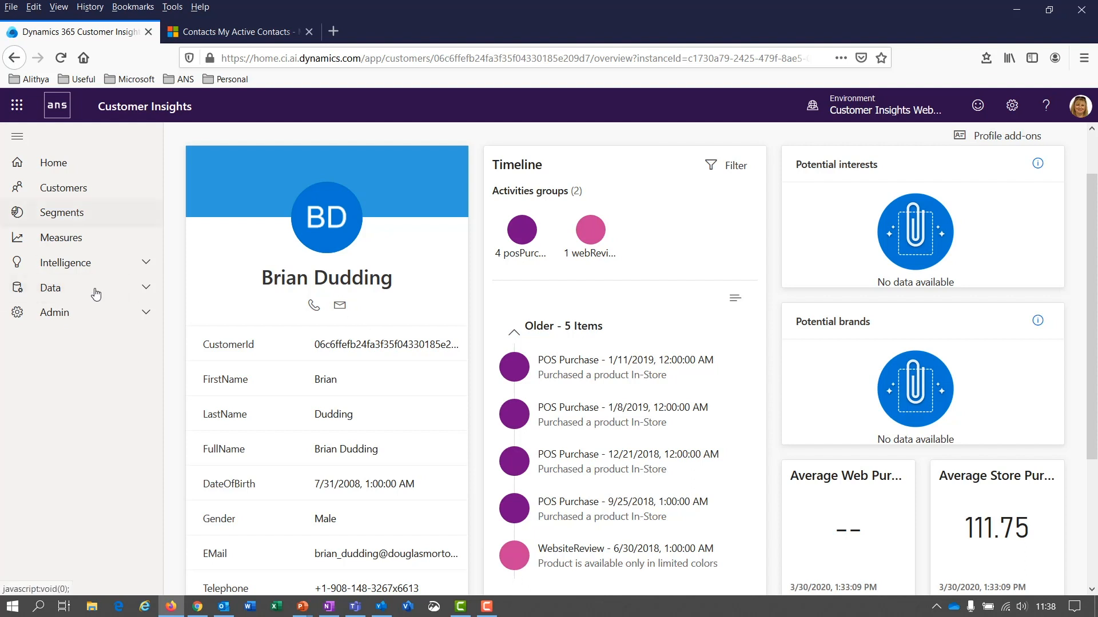
Step: Start a new data source named Contacts from the Data sources page
{"action": "left_click", "coordinate": [145, 288]}
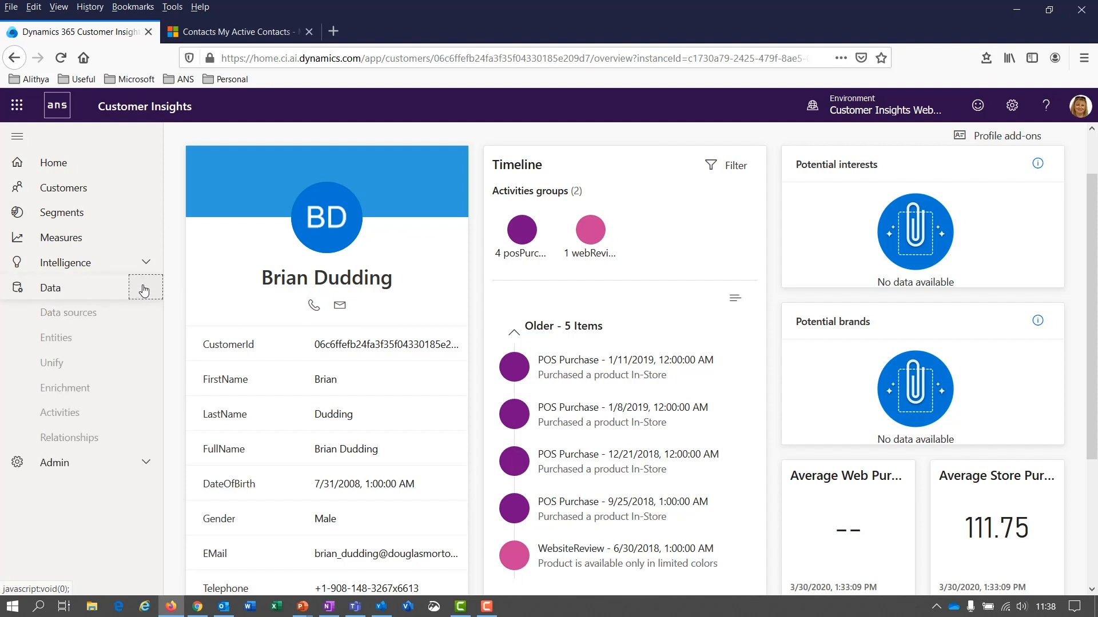
{"action": "left_click", "coordinate": [79, 320]}
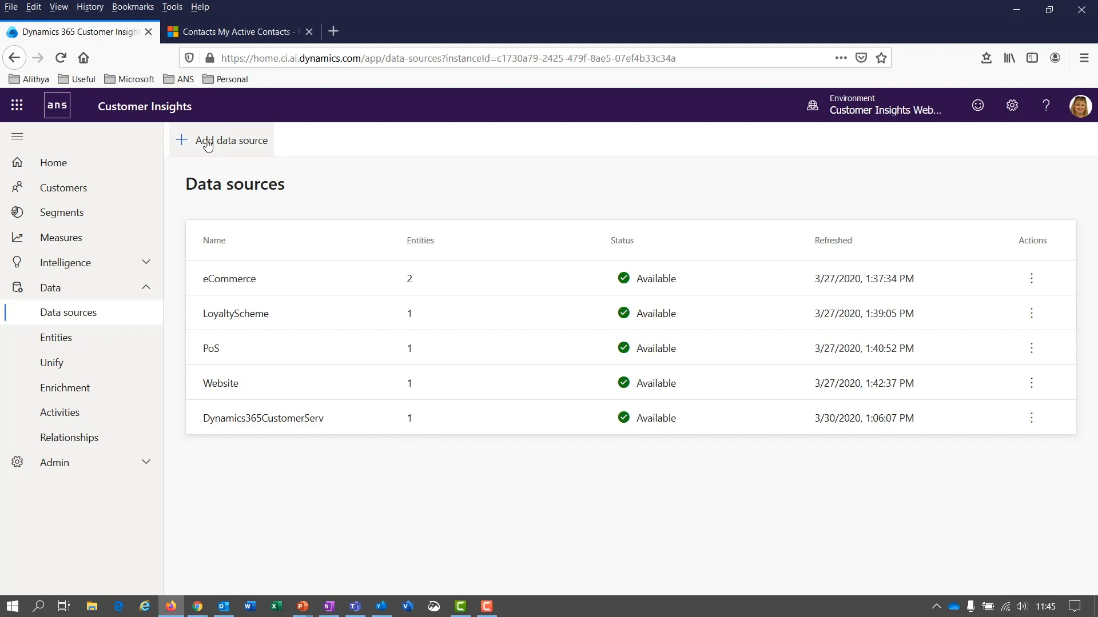
{"action": "left_click", "coordinate": [229, 144]}
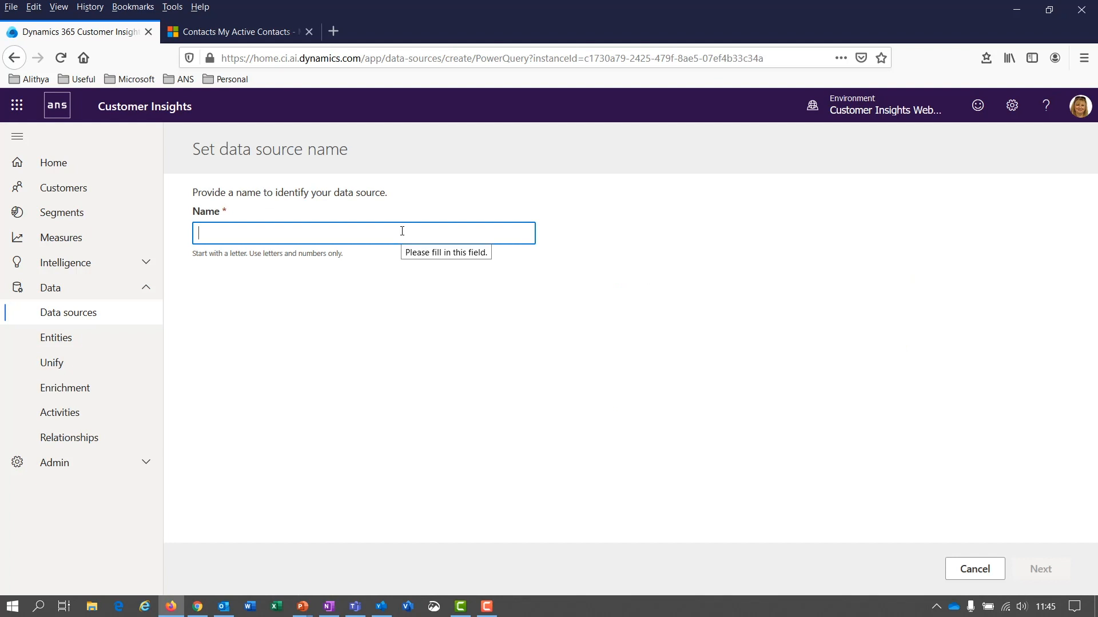
{"action": "type", "text": "Contacts"}
{"action": "left_click", "coordinate": [1042, 569]}
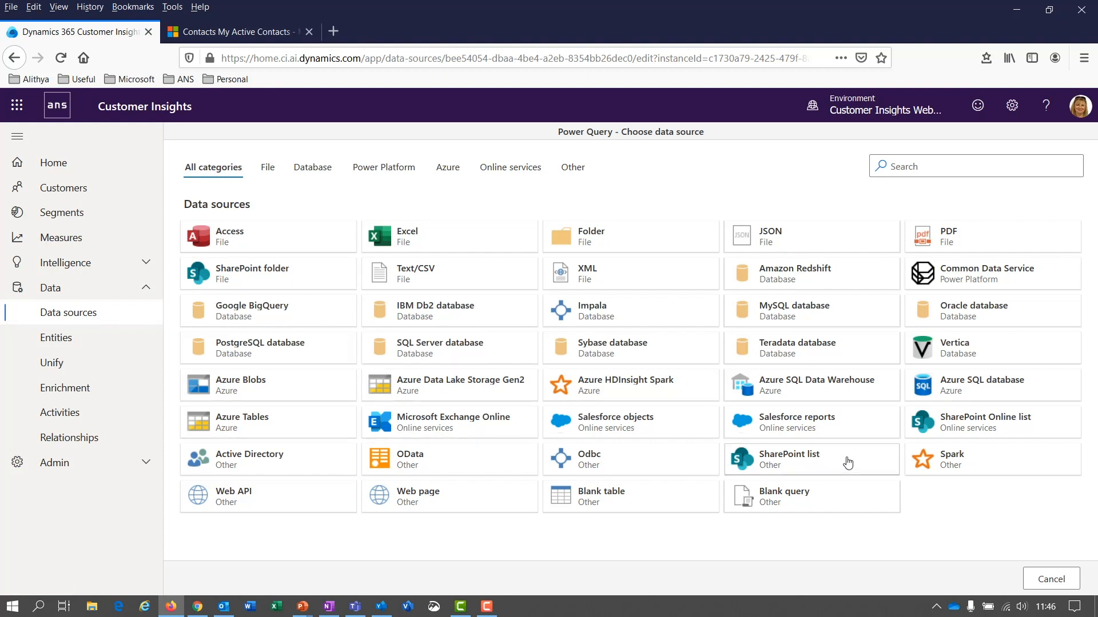
Step: Choose Text/CSV as the source, review the loyCustomers query, then go to Entities
{"action": "left_click", "coordinate": [430, 276]}
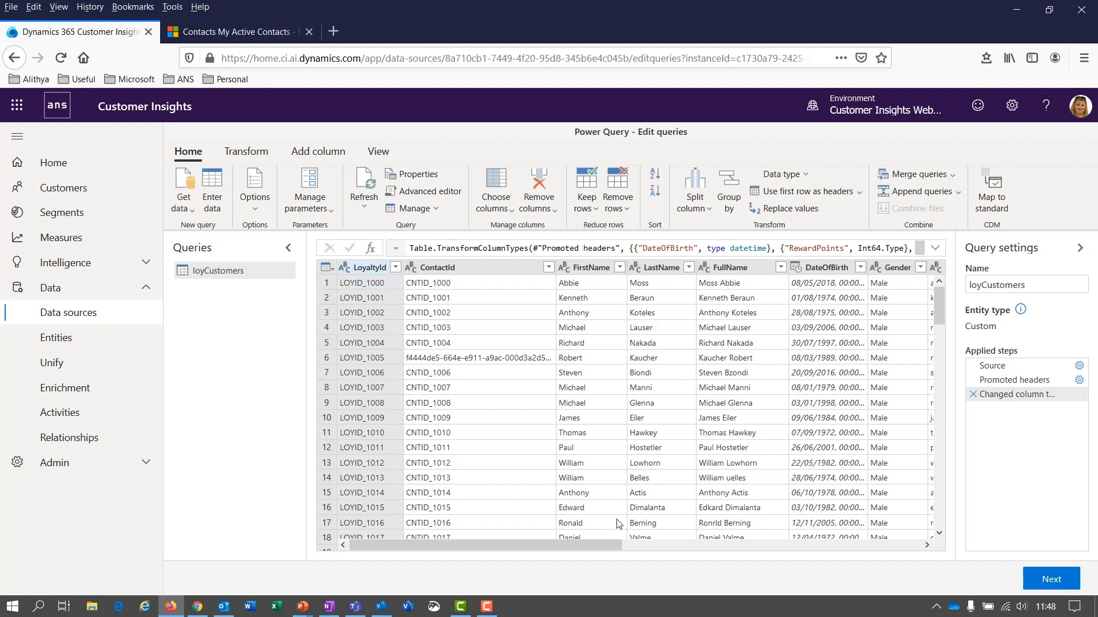
{"action": "left_click_drag", "start_coordinate": [595, 543], "coordinate": [691, 547]}
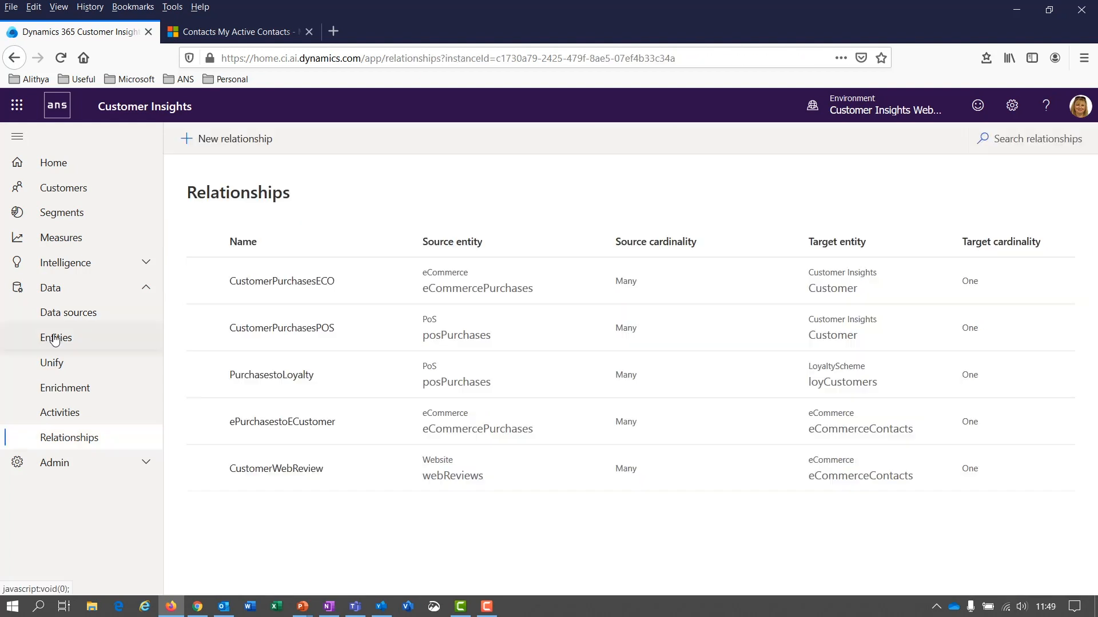
{"action": "left_click", "coordinate": [54, 338]}
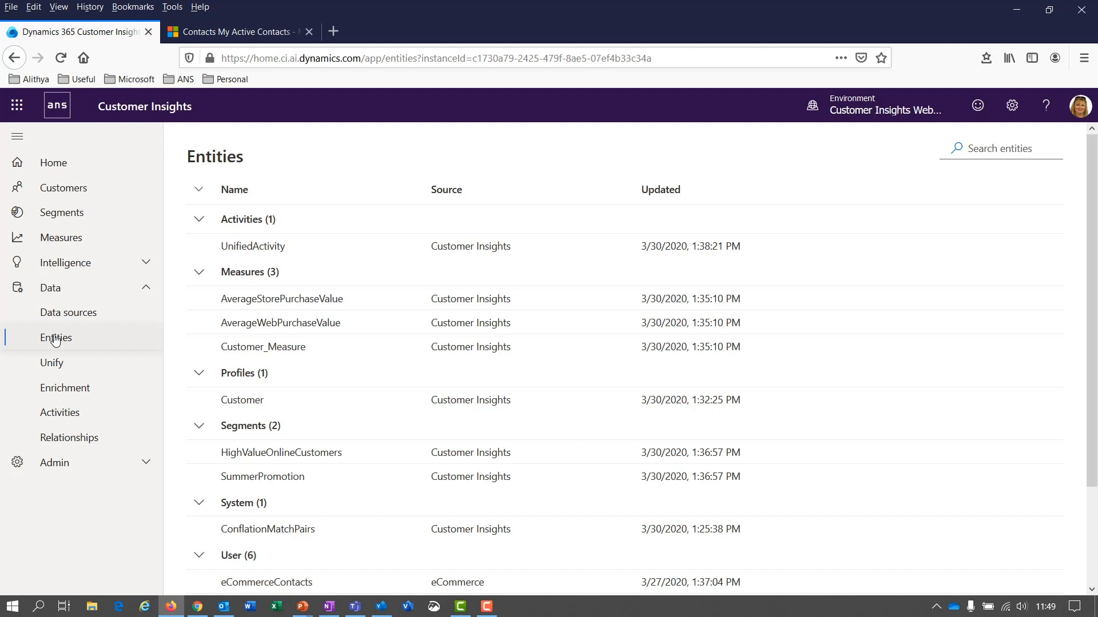
Step: Open the eCommerceContacts entity and browse its data
{"action": "scroll", "coordinate": [297, 437], "scroll_direction": "down", "scroll_amount": 2}
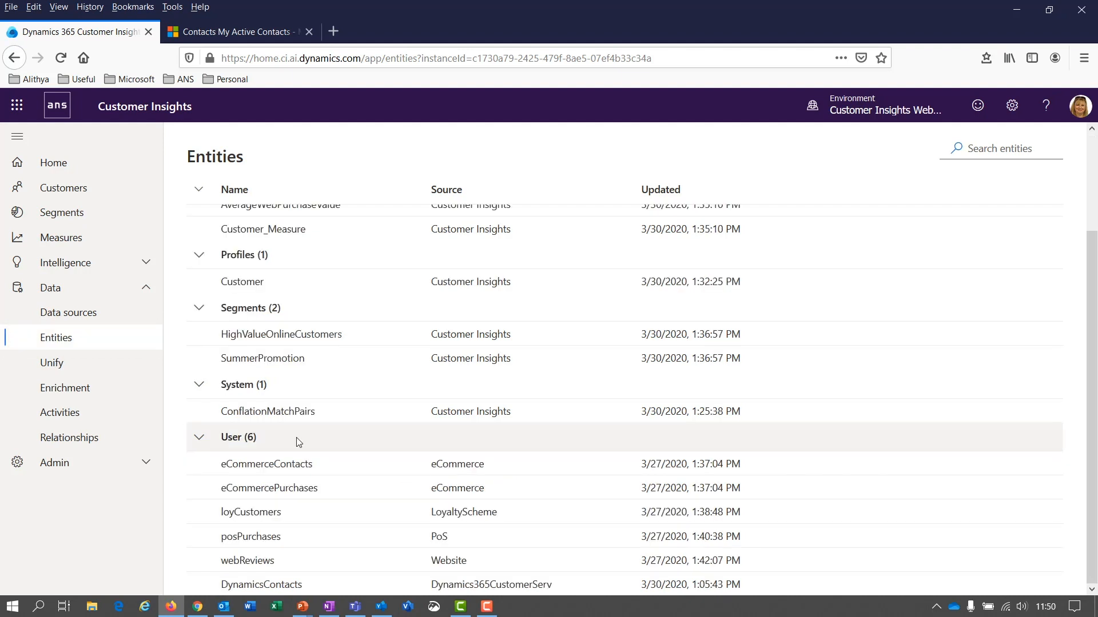
{"action": "left_click", "coordinate": [277, 469]}
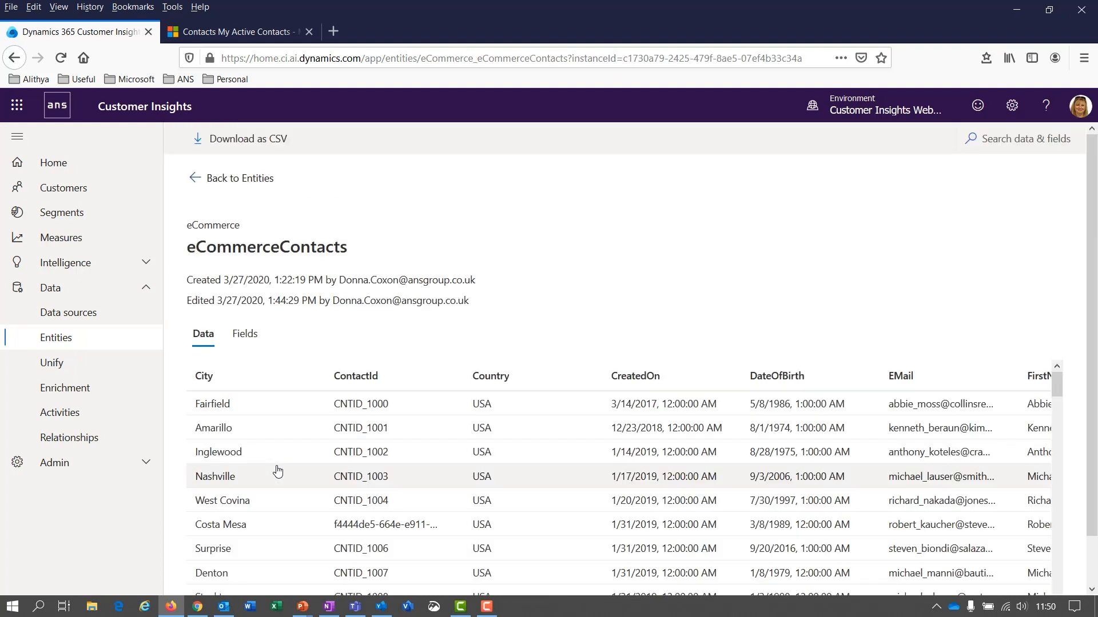
{"action": "scroll", "coordinate": [375, 432], "scroll_direction": "down", "scroll_amount": 5}
{"action": "scroll", "coordinate": [375, 432], "scroll_direction": "down", "scroll_amount": 12}
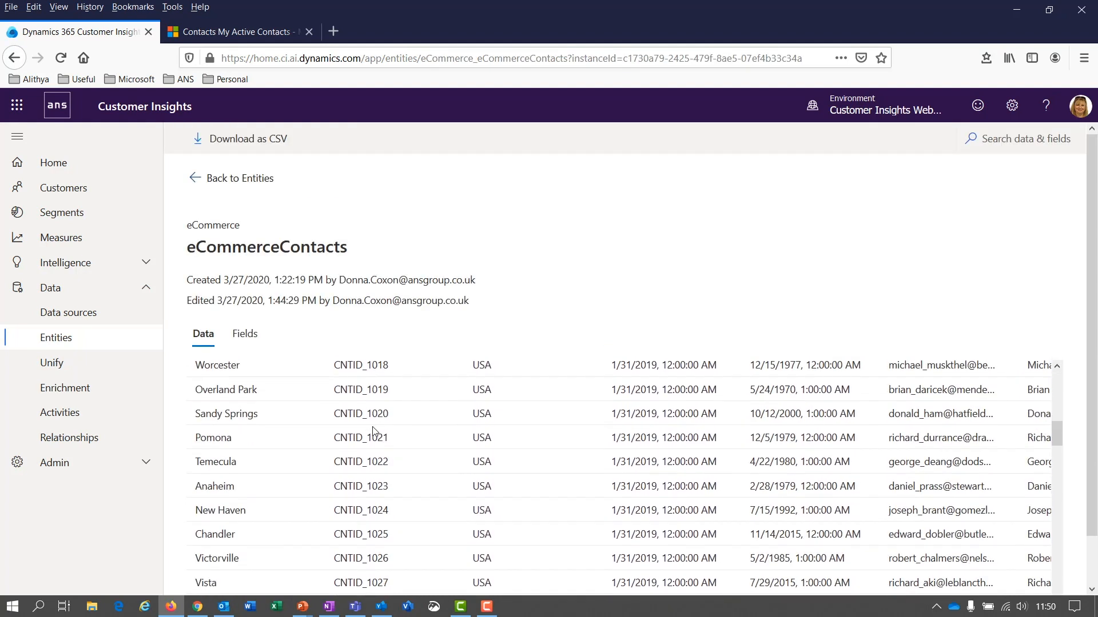
{"action": "scroll", "coordinate": [373, 427], "scroll_direction": "up", "scroll_amount": 15}
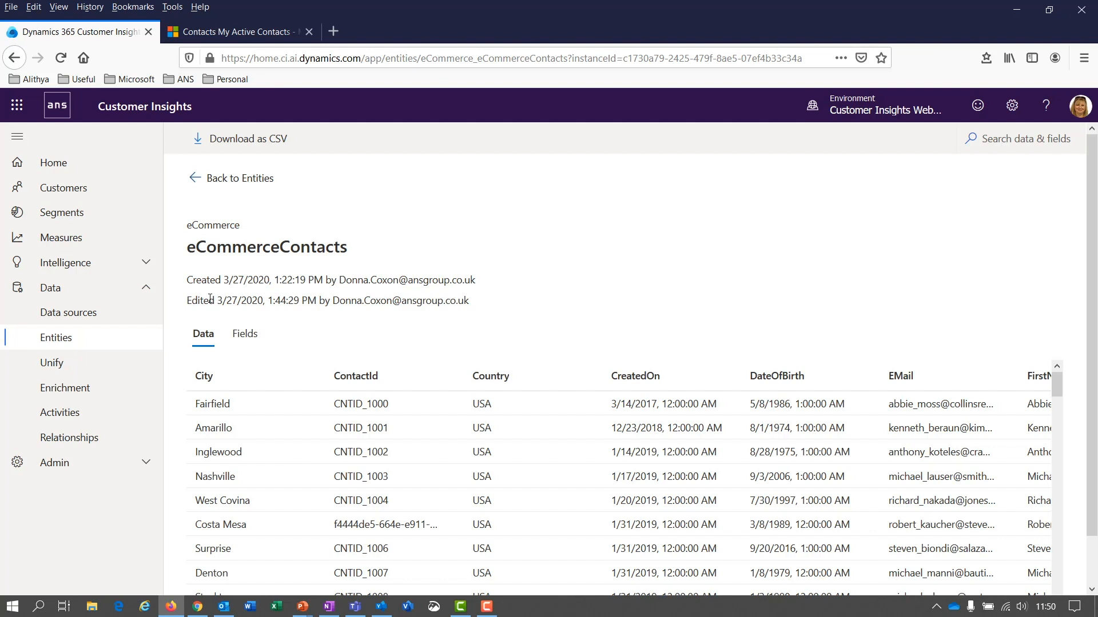
Step: Review the eCommerceContacts field types and check the City value summary
{"action": "left_click", "coordinate": [239, 339]}
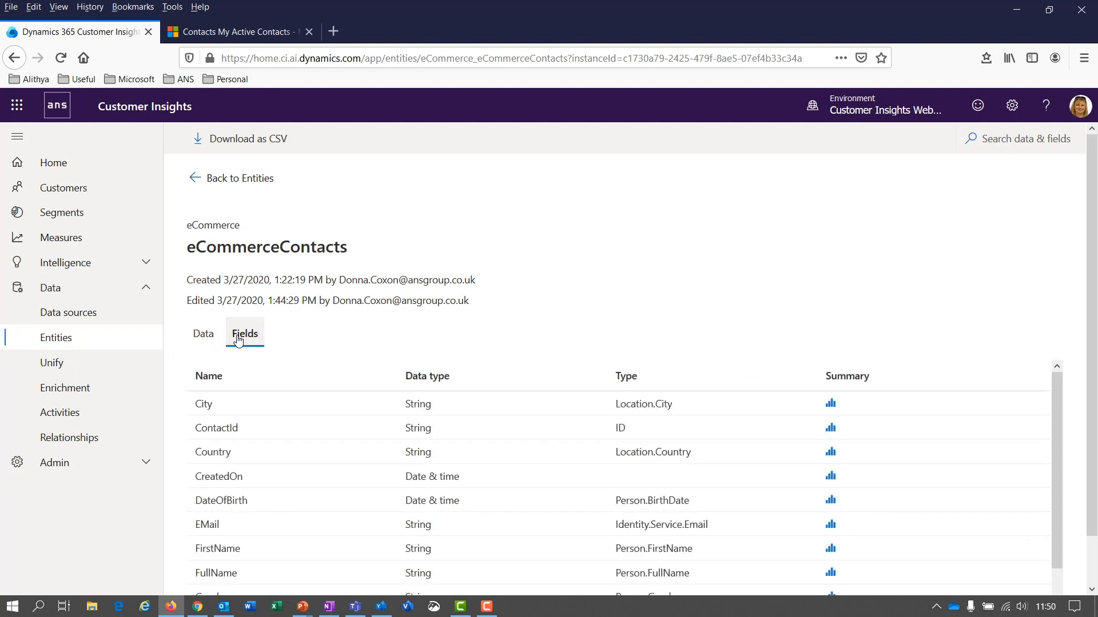
{"action": "scroll", "coordinate": [318, 444], "scroll_direction": "down", "scroll_amount": 1}
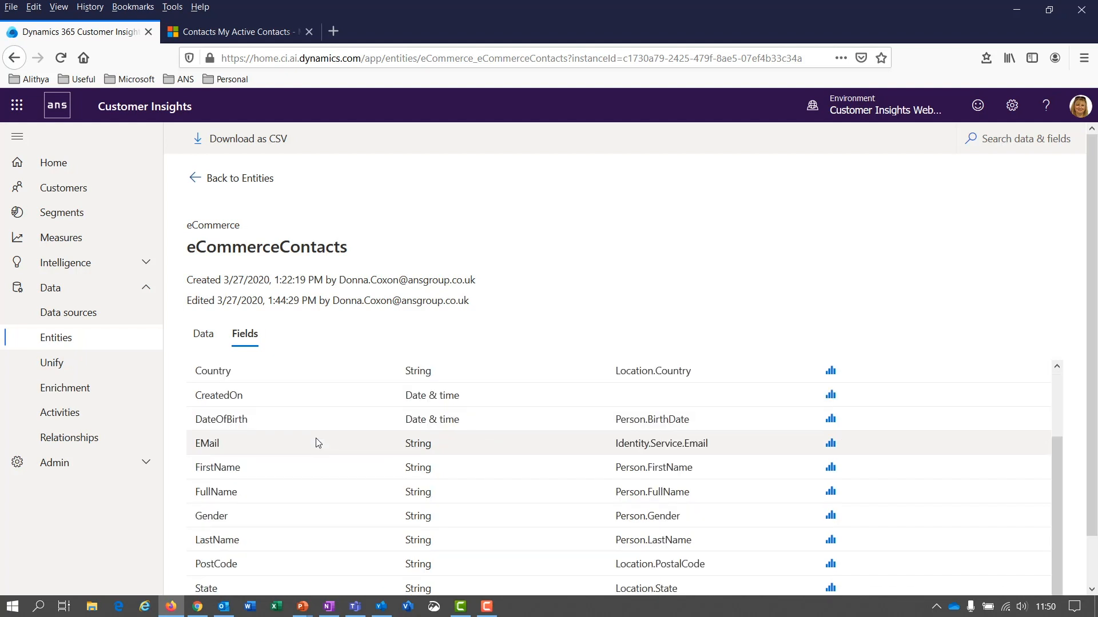
{"action": "scroll", "coordinate": [678, 430], "scroll_direction": "up", "scroll_amount": 1}
{"action": "left_click", "coordinate": [831, 404]}
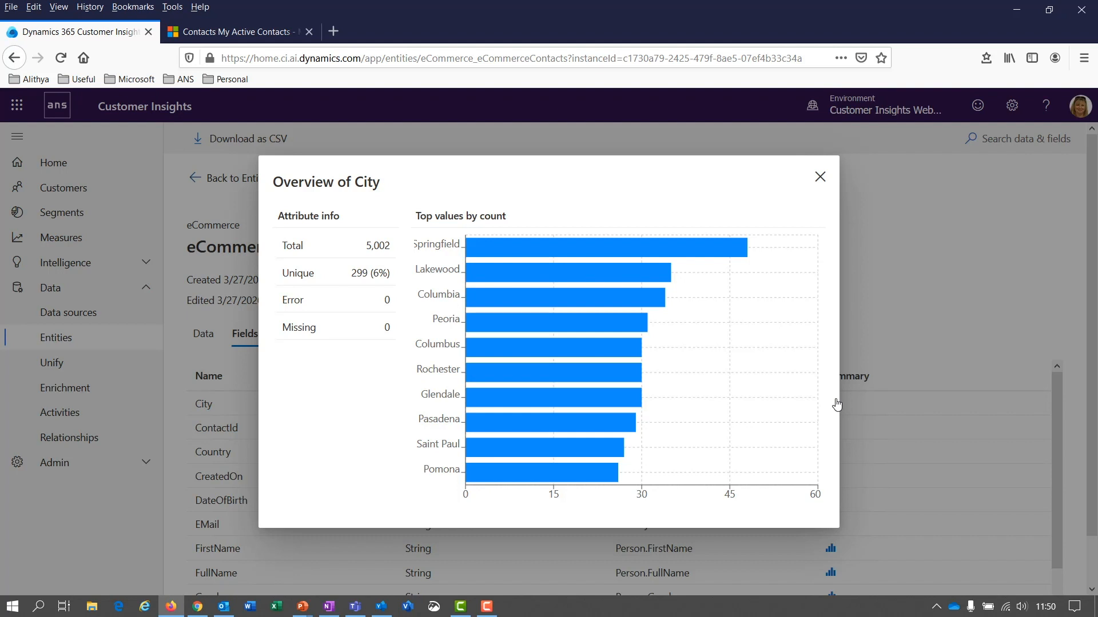
{"action": "left_click", "coordinate": [843, 290]}
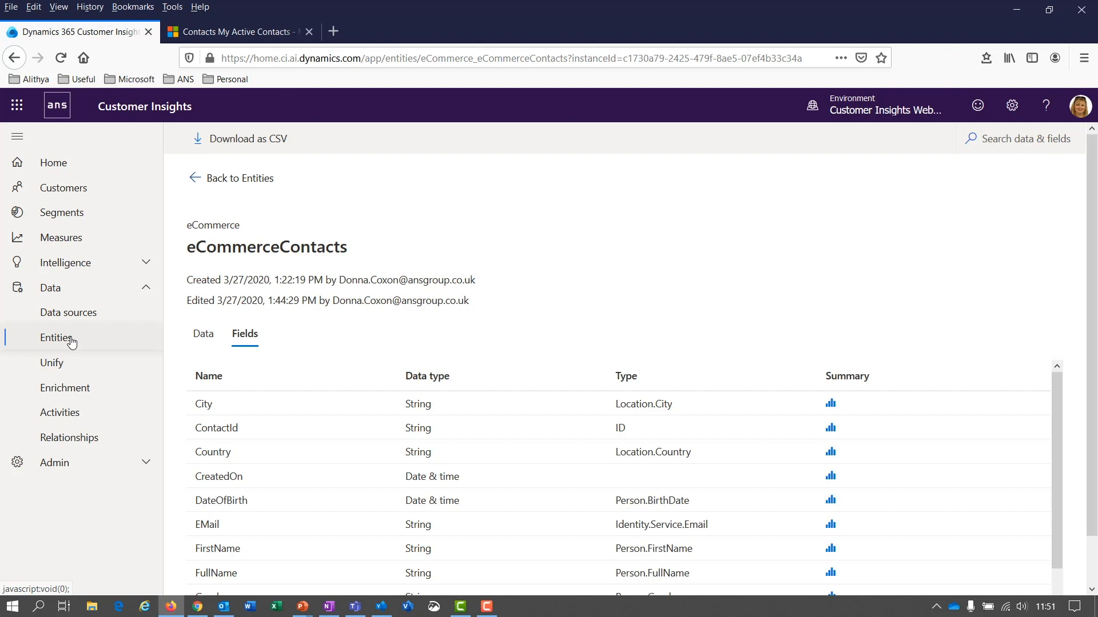
Step: Open the Unify Map step and review the eCommerceContacts profile fields
{"action": "left_click", "coordinate": [64, 367]}
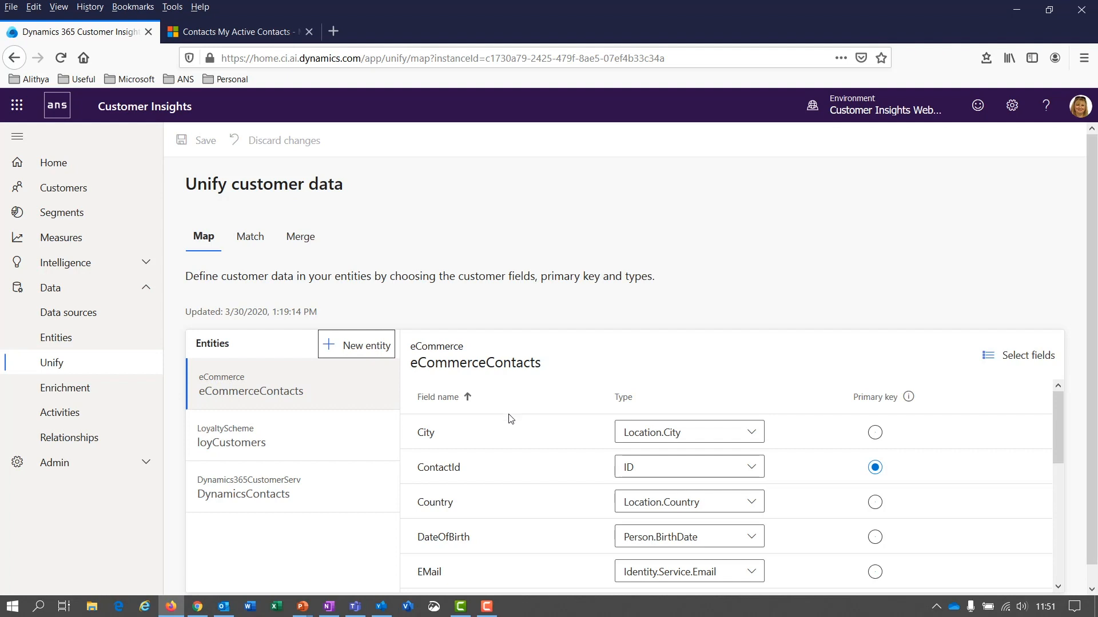
{"action": "scroll", "coordinate": [507, 417], "scroll_direction": "down", "scroll_amount": 4}
{"action": "scroll", "coordinate": [518, 440], "scroll_direction": "down", "scroll_amount": 2}
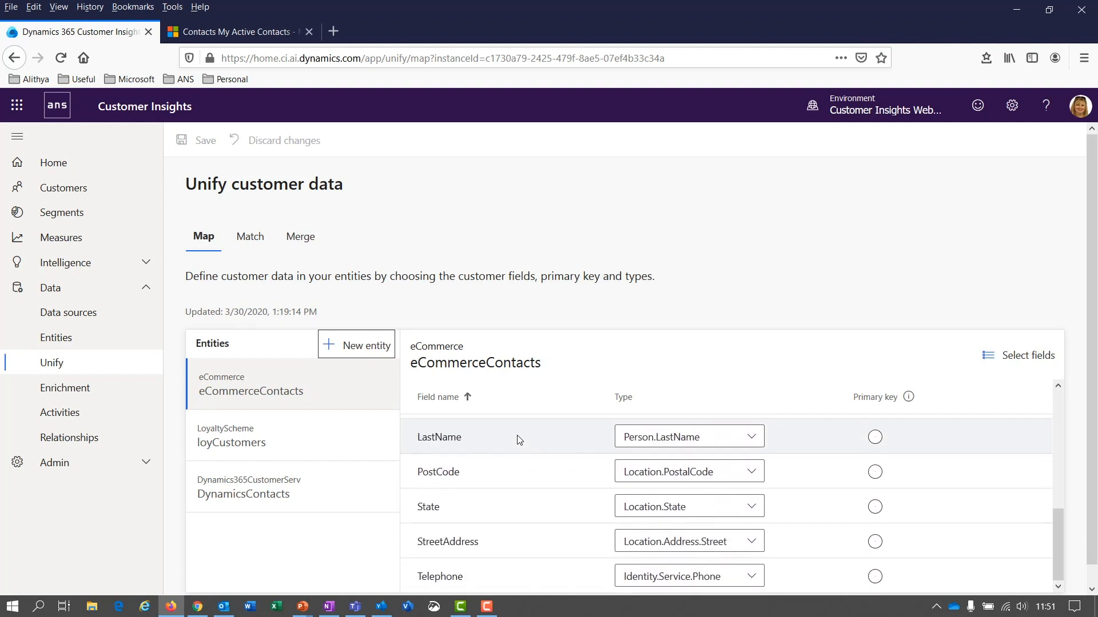
{"action": "scroll", "coordinate": [521, 452], "scroll_direction": "up", "scroll_amount": 5}
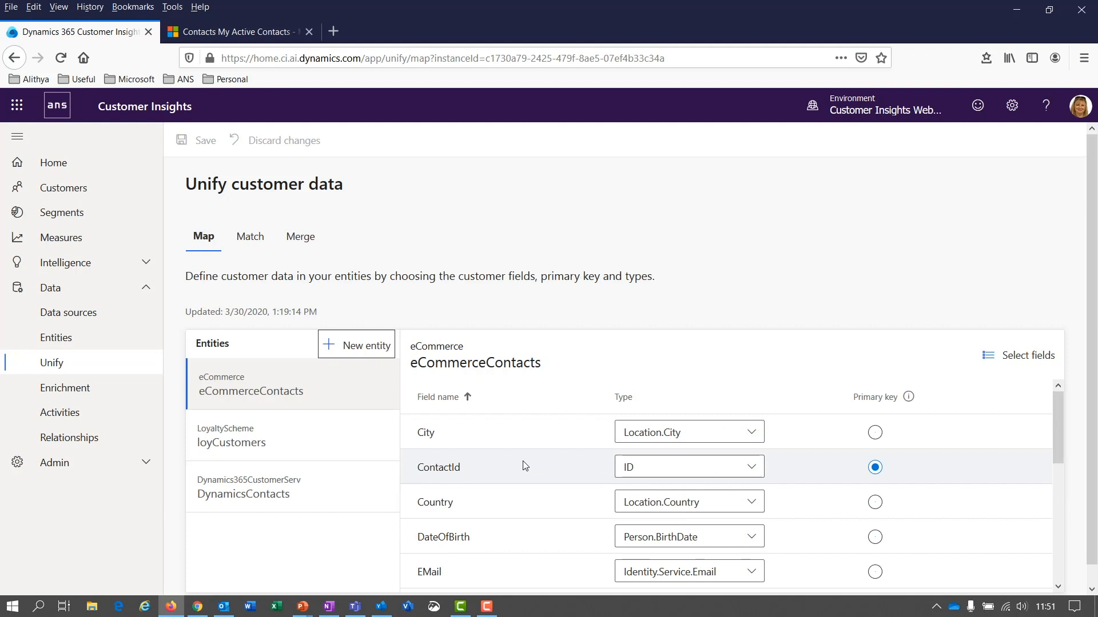
{"action": "left_click", "coordinate": [1020, 355]}
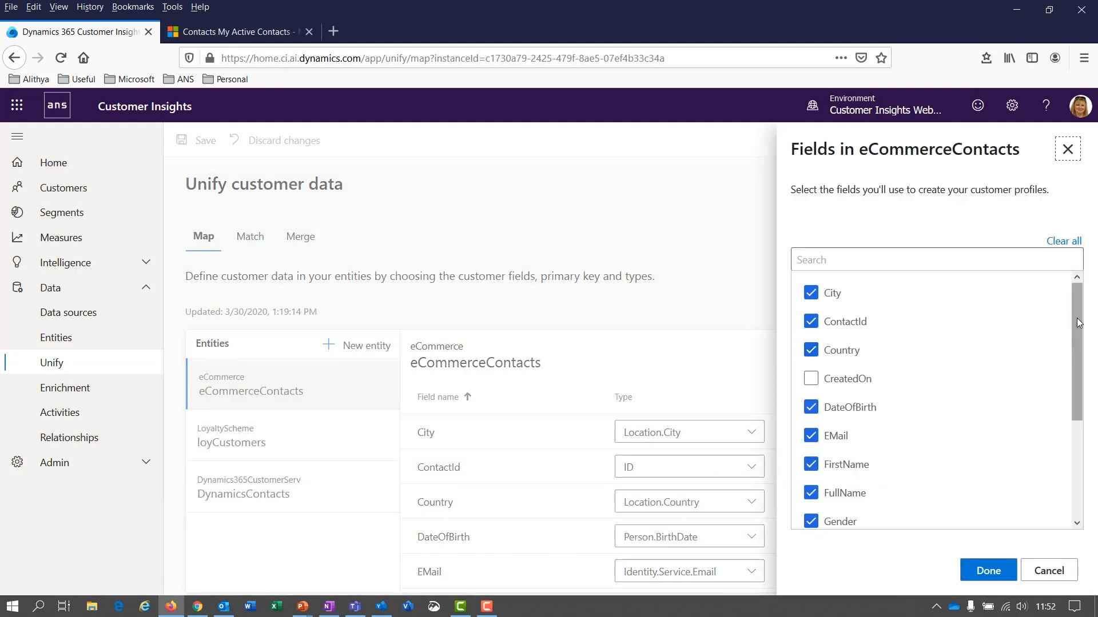
{"action": "left_click_drag", "start_coordinate": [1079, 323], "coordinate": [1086, 438]}
{"action": "left_click_drag", "start_coordinate": [1081, 492], "coordinate": [1094, 537]}
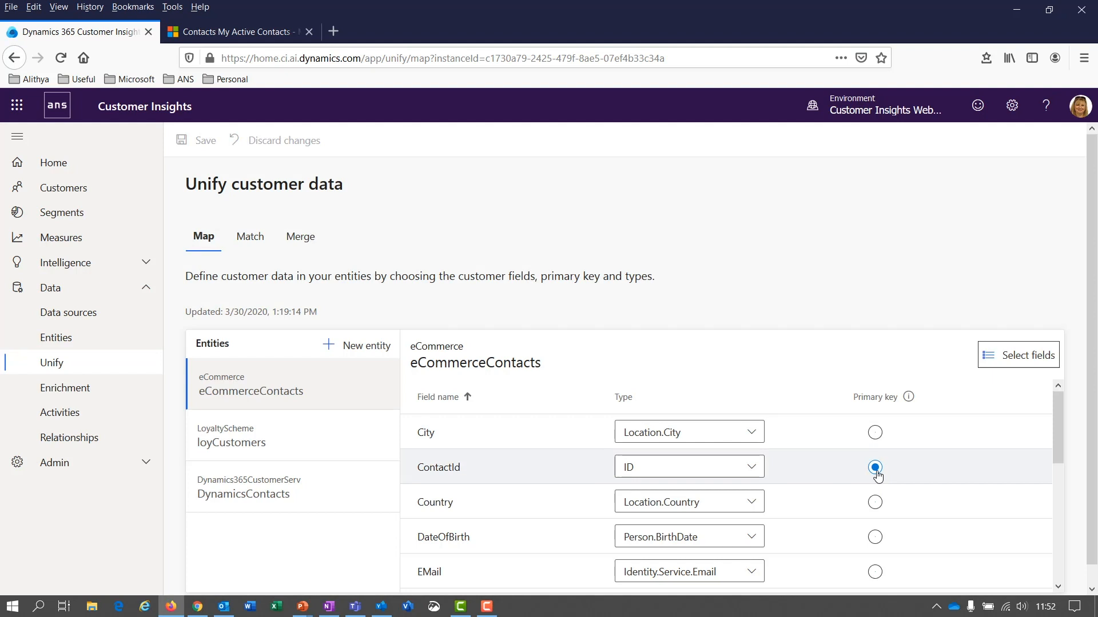
Step: Show loyCustomers' field mapping, with LoyaltyId as primary key
{"action": "left_click", "coordinate": [247, 443]}
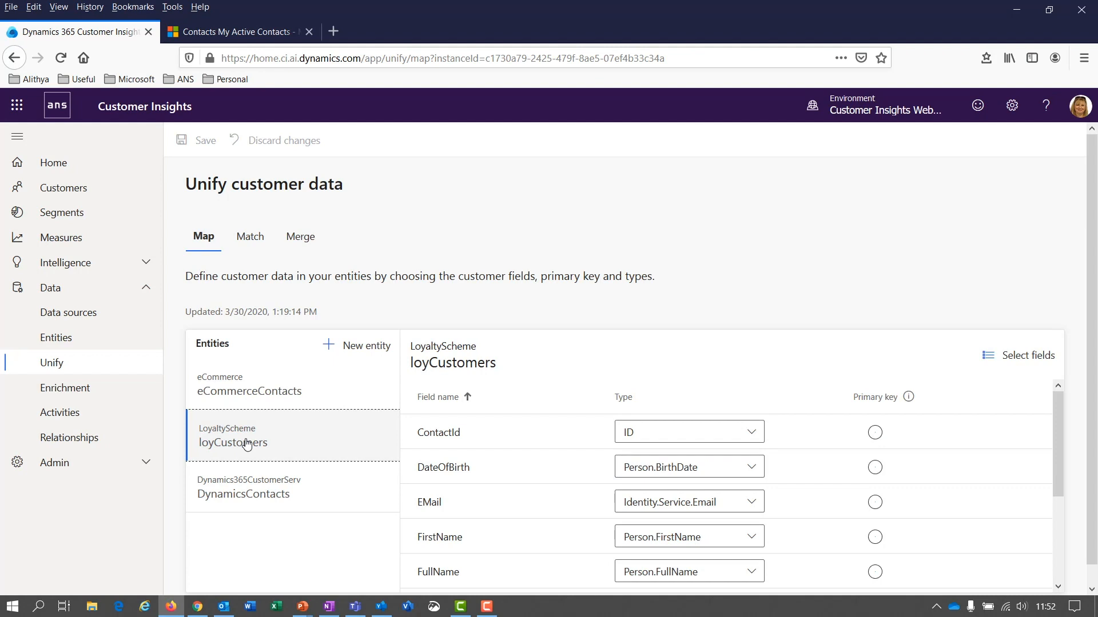
{"action": "scroll", "coordinate": [697, 492], "scroll_direction": "down", "scroll_amount": 3}
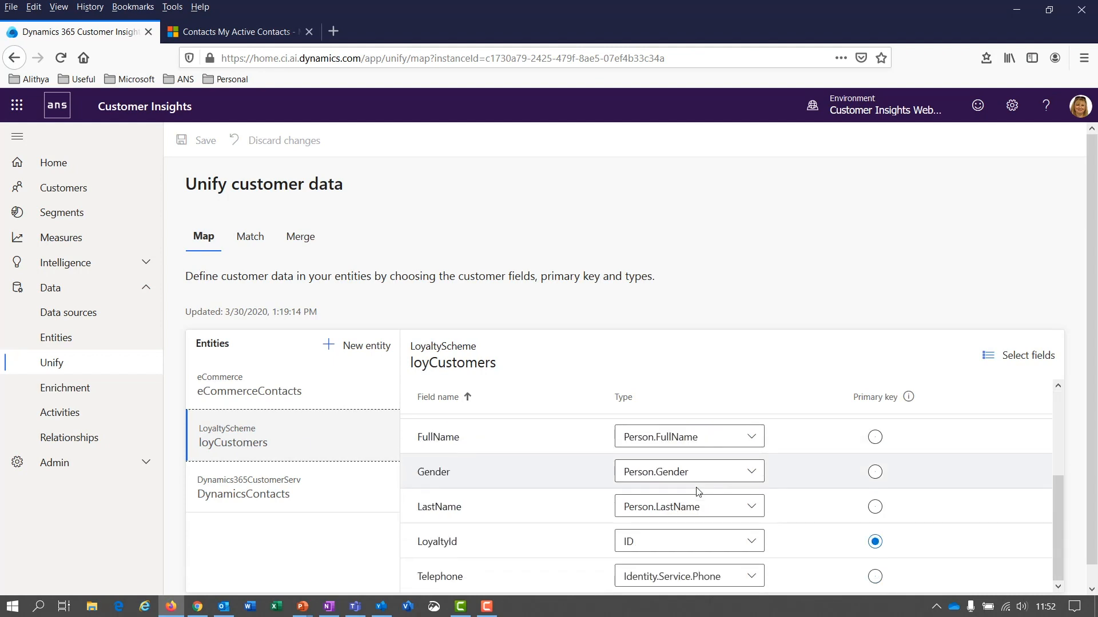
{"action": "scroll", "coordinate": [698, 491], "scroll_direction": "up", "scroll_amount": 3}
{"action": "scroll", "coordinate": [698, 493], "scroll_direction": "down", "scroll_amount": 3}
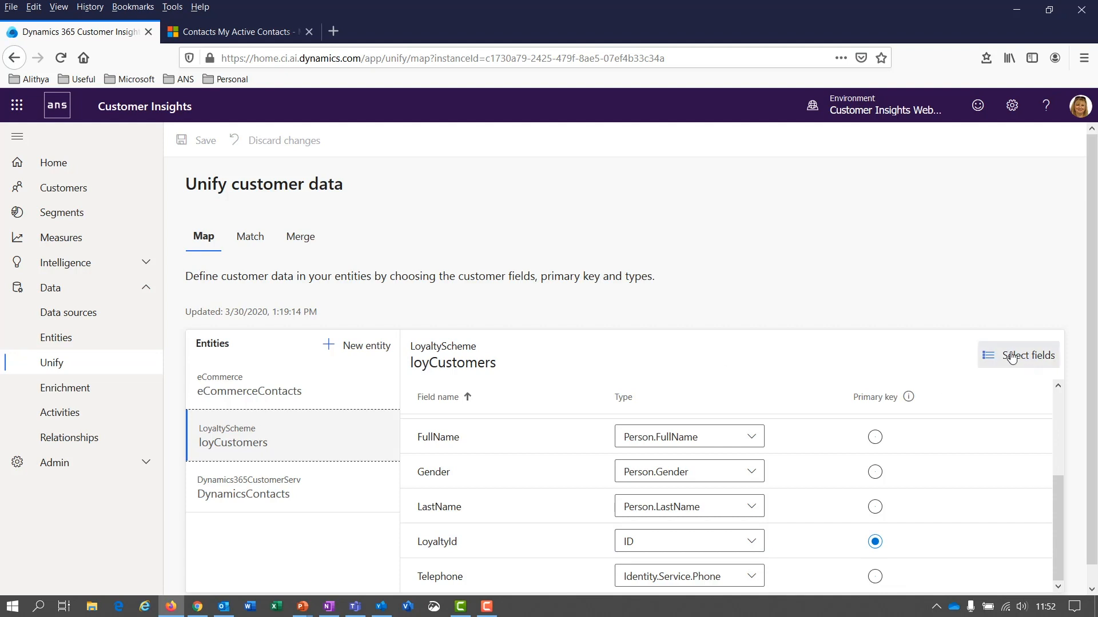
Step: Open the Match step, keep the match order unchanged, and expand loyCustomers' Fullname, Email rule
{"action": "left_click", "coordinate": [245, 241]}
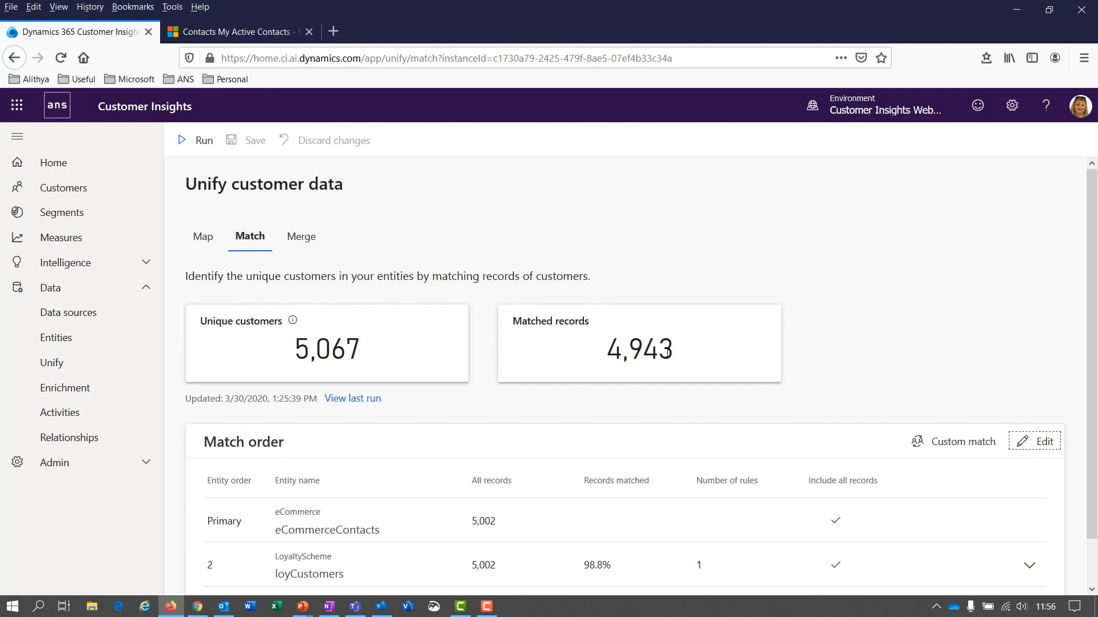
{"action": "scroll", "coordinate": [669, 350], "scroll_direction": "down", "scroll_amount": 1}
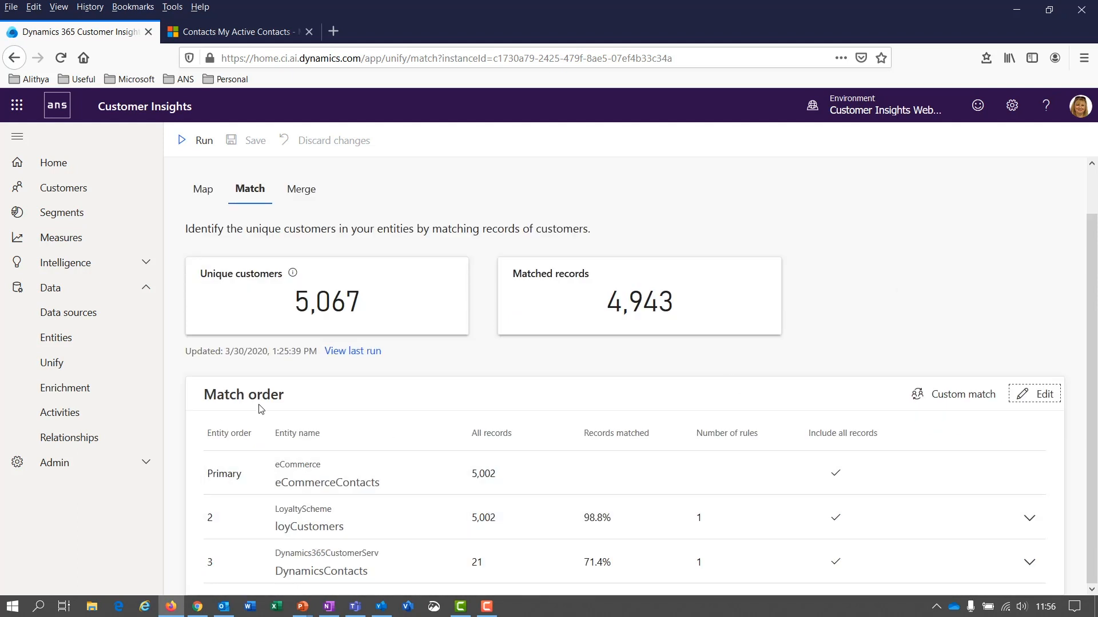
{"action": "left_click", "coordinate": [1035, 394]}
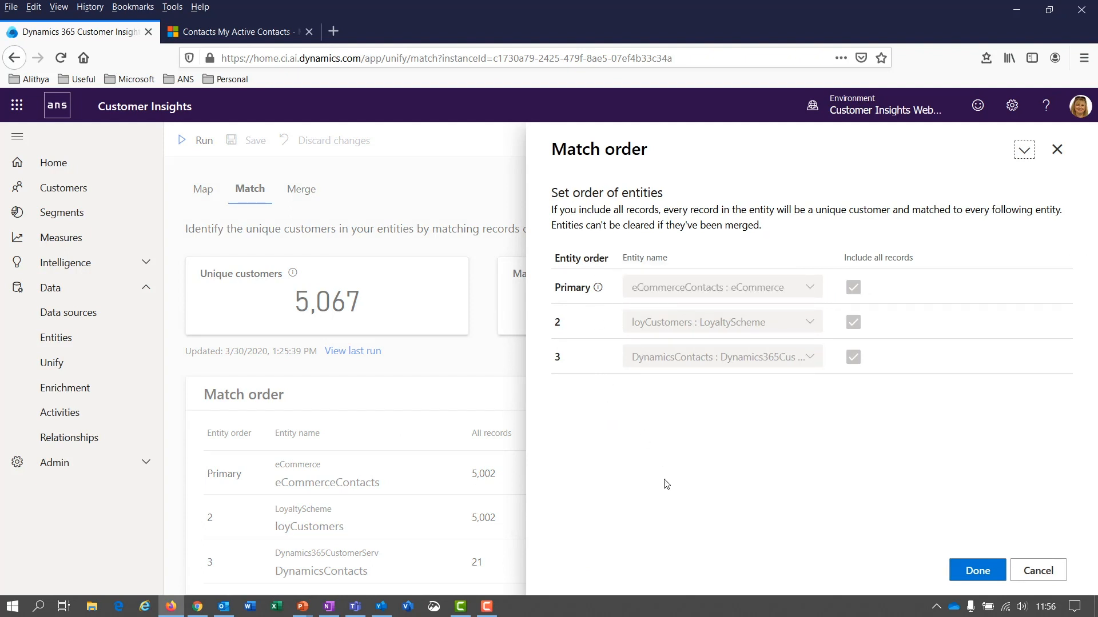
{"action": "left_click", "coordinate": [978, 570]}
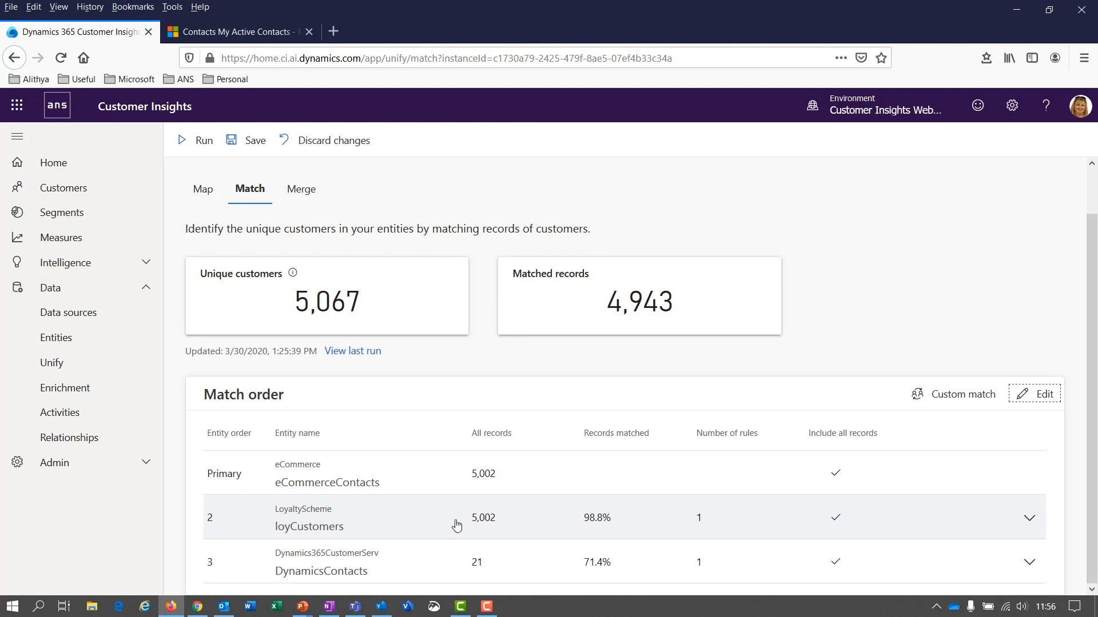
{"action": "left_click", "coordinate": [1029, 519]}
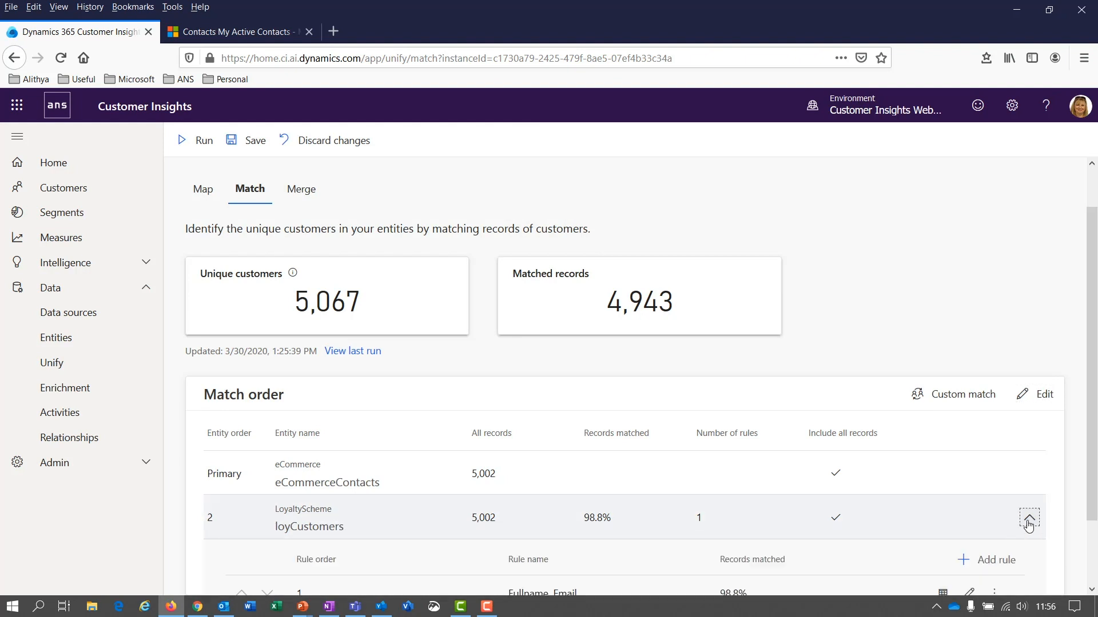
{"action": "scroll", "coordinate": [1029, 523], "scroll_direction": "down", "scroll_amount": 1}
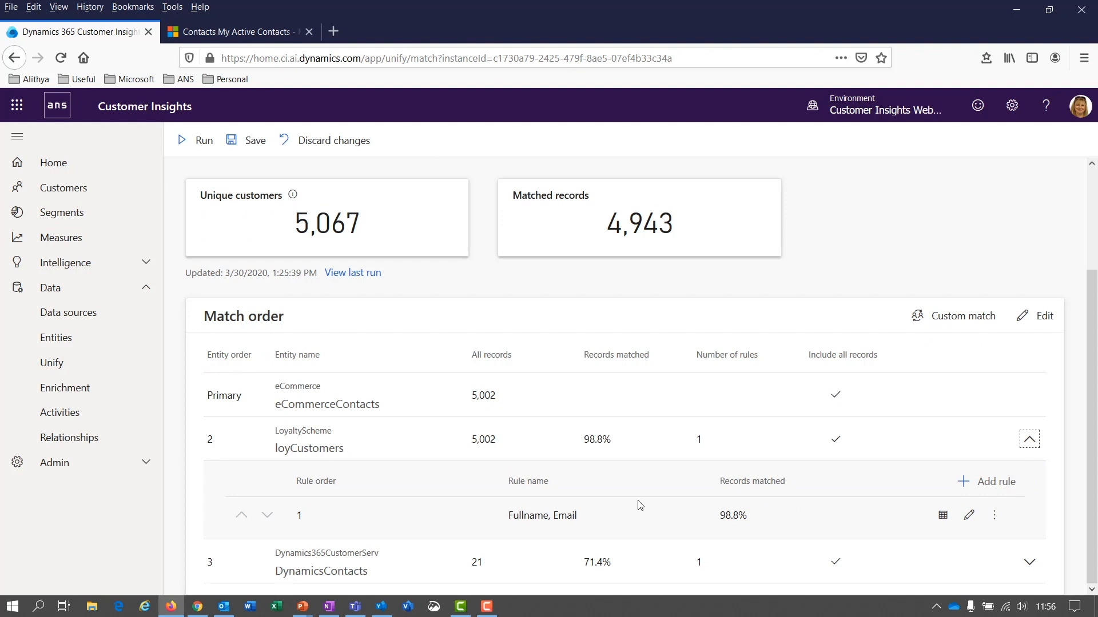
{"action": "left_click", "coordinate": [968, 515]}
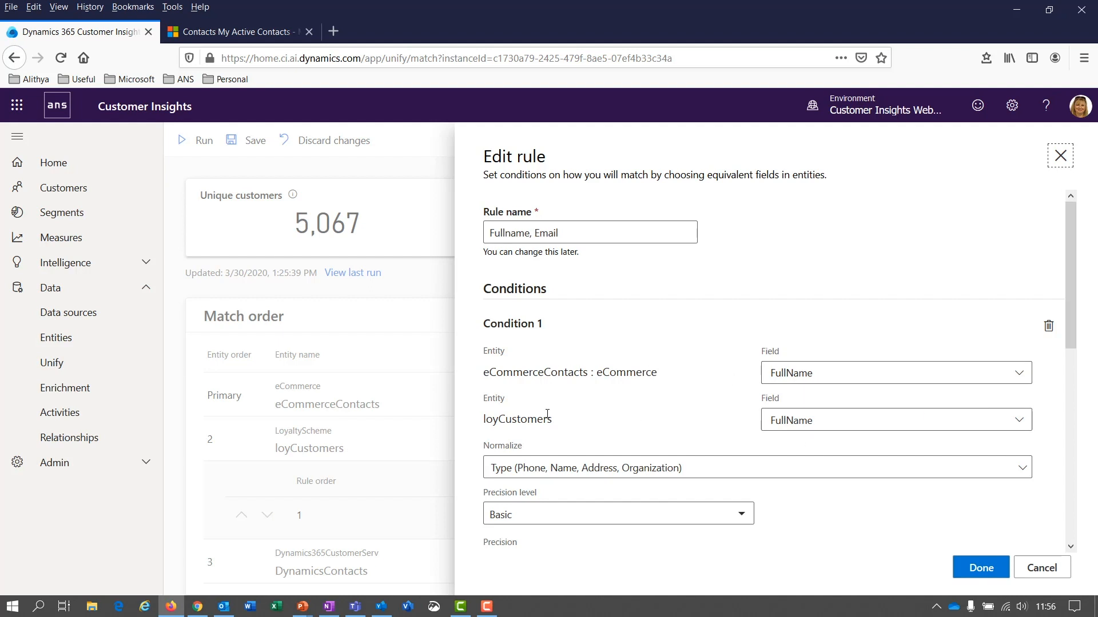
{"action": "scroll", "coordinate": [633, 421], "scroll_direction": "down", "scroll_amount": 3}
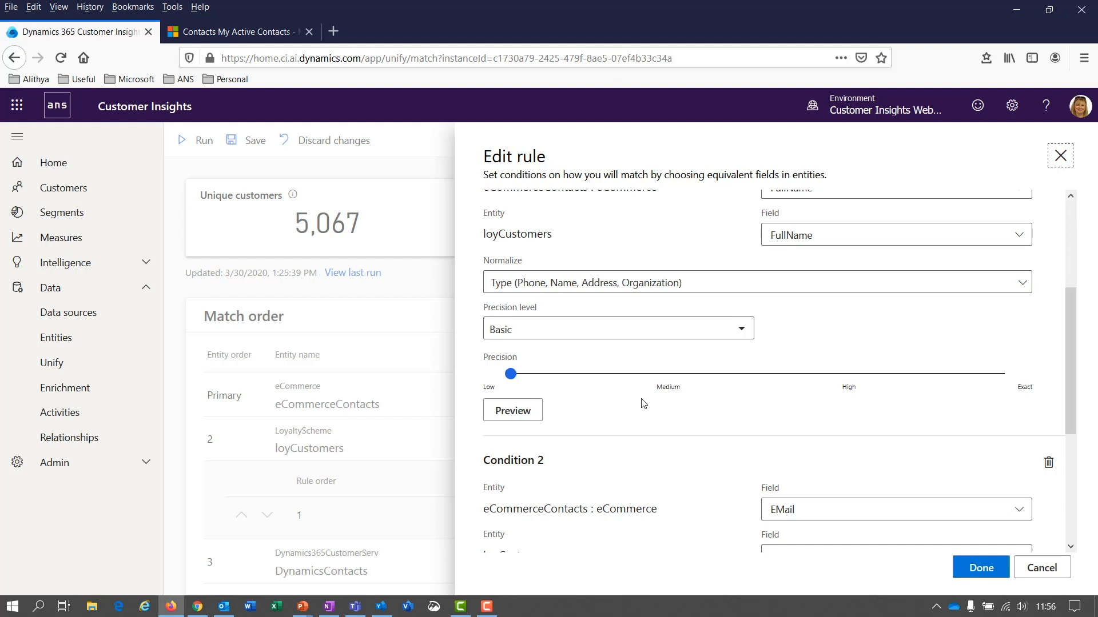
{"action": "scroll", "coordinate": [644, 404], "scroll_direction": "down", "scroll_amount": 3}
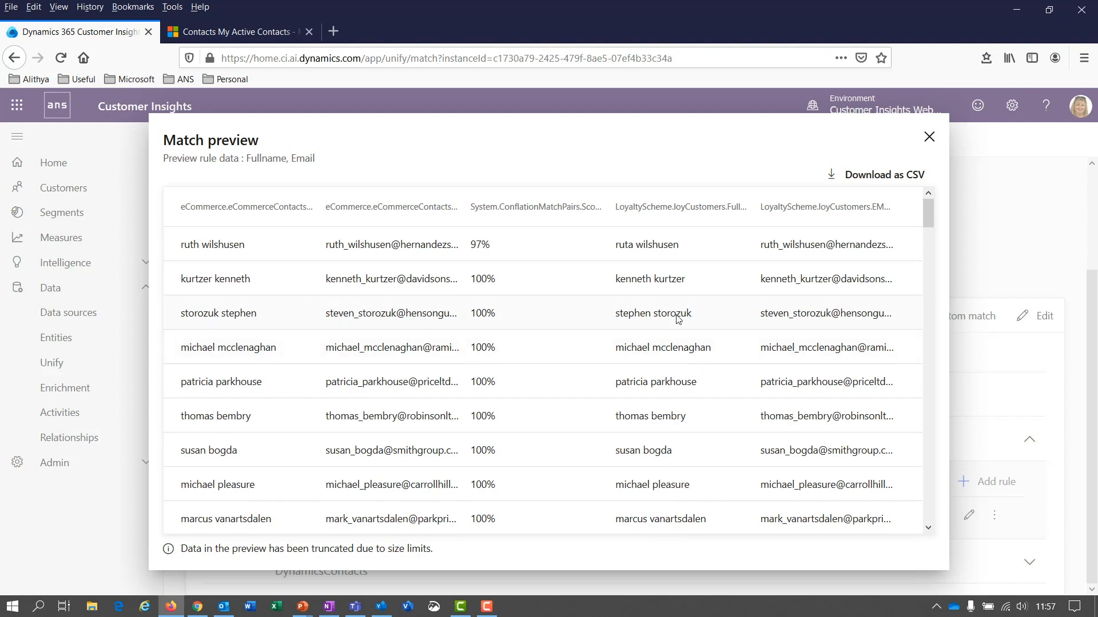
{"action": "key", "text": "Escape"}
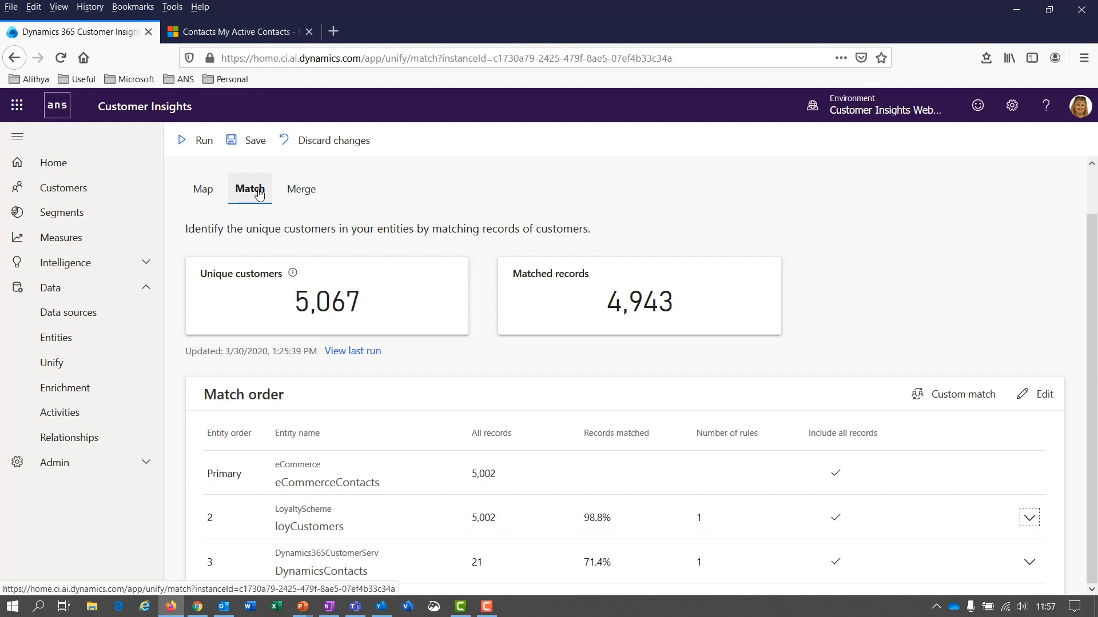
Step: Open the Merge step and start combining duplicate customer fields
{"action": "left_click", "coordinate": [308, 194]}
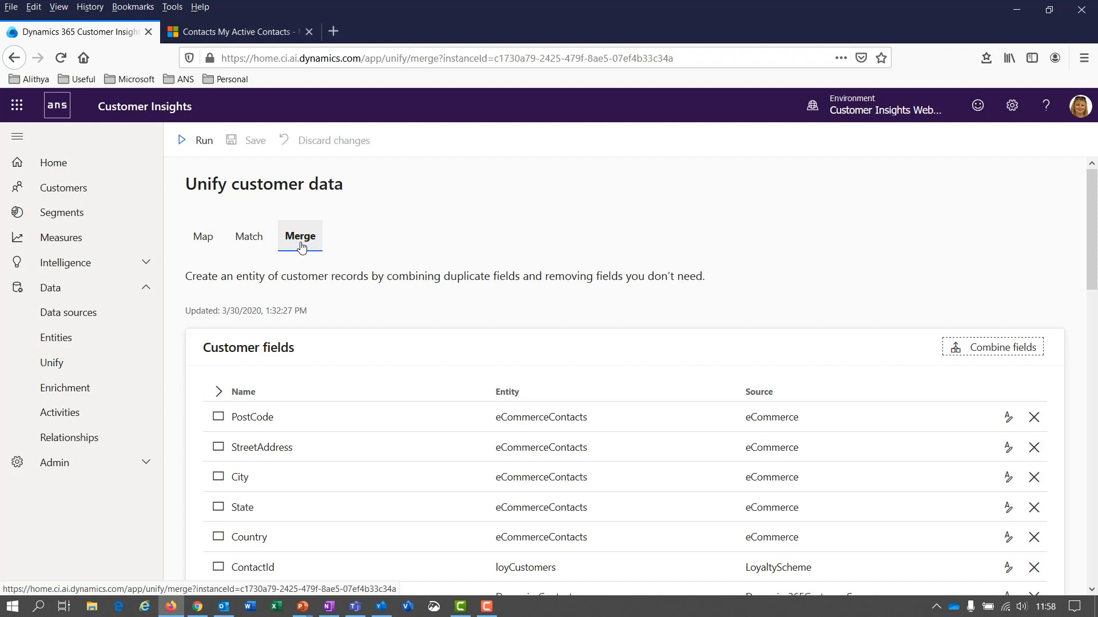
{"action": "key", "text": "Return"}
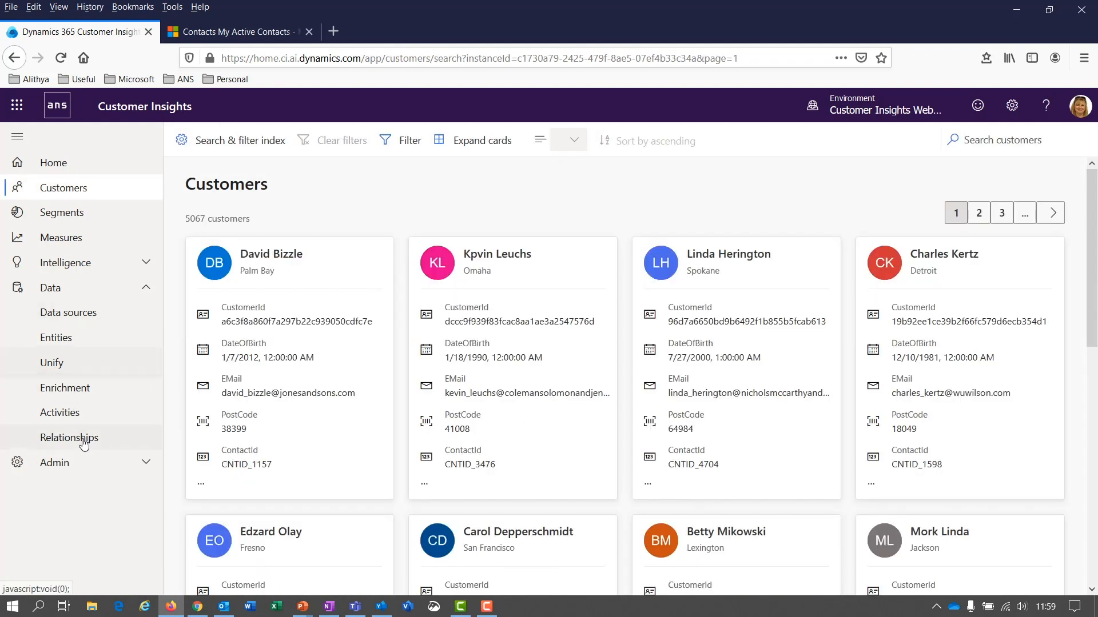
Step: Scroll a customer profile to its measure tiles, then go to the Segments list
{"action": "left_click", "coordinate": [61, 191]}
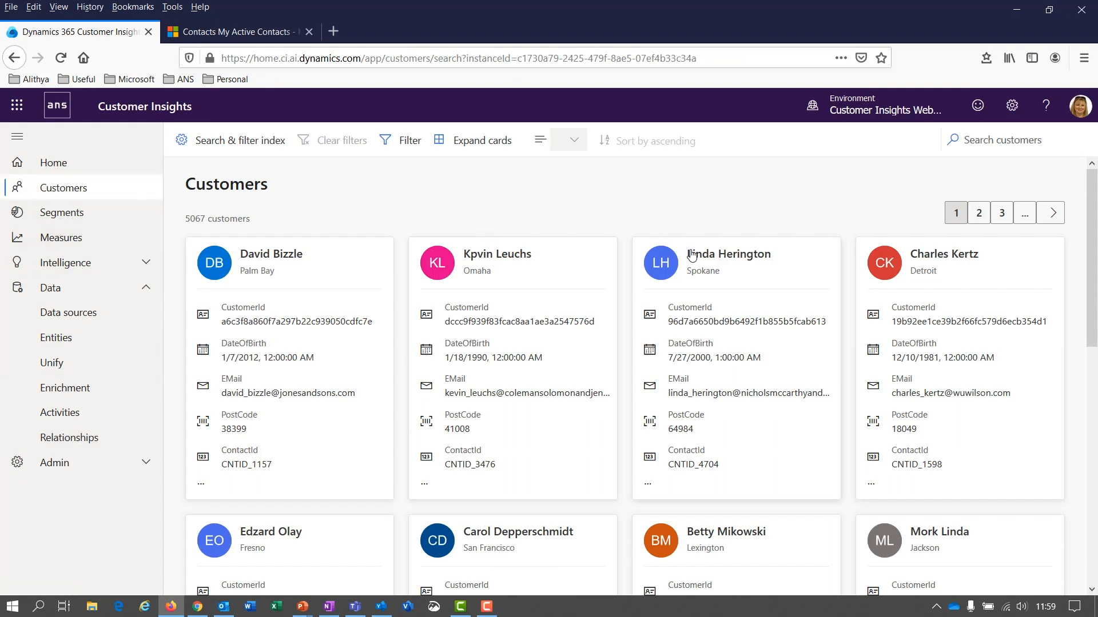
{"action": "scroll", "coordinate": [544, 252], "scroll_direction": "down", "scroll_amount": 3}
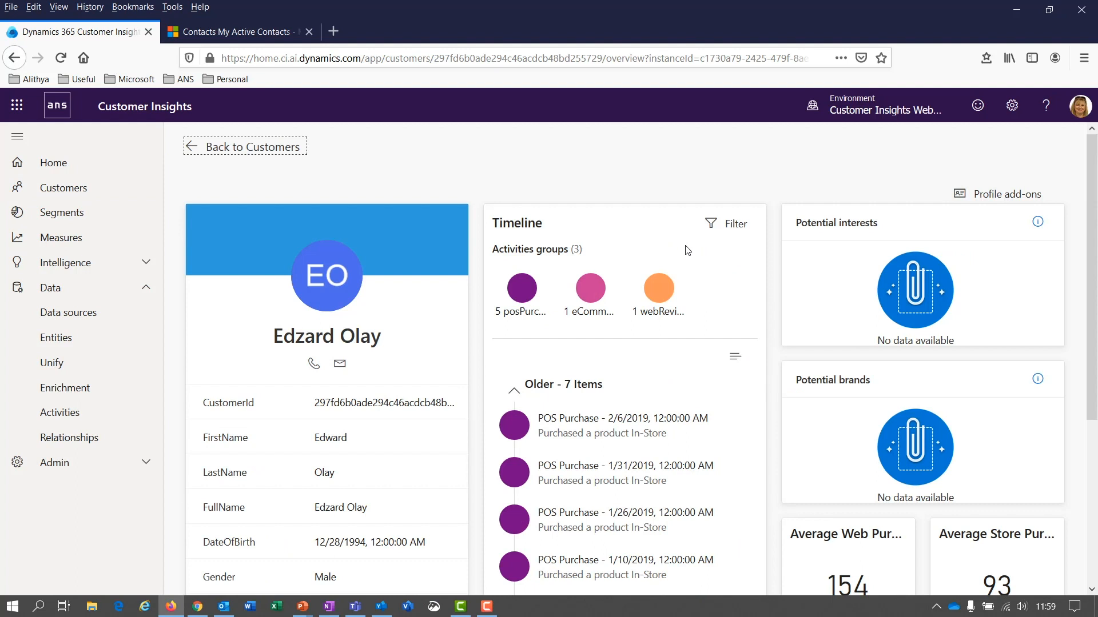
{"action": "scroll", "coordinate": [686, 247], "scroll_direction": "down", "scroll_amount": 4}
{"action": "scroll", "coordinate": [339, 362], "scroll_direction": "up", "scroll_amount": 4}
{"action": "scroll", "coordinate": [540, 386], "scroll_direction": "down", "scroll_amount": 3}
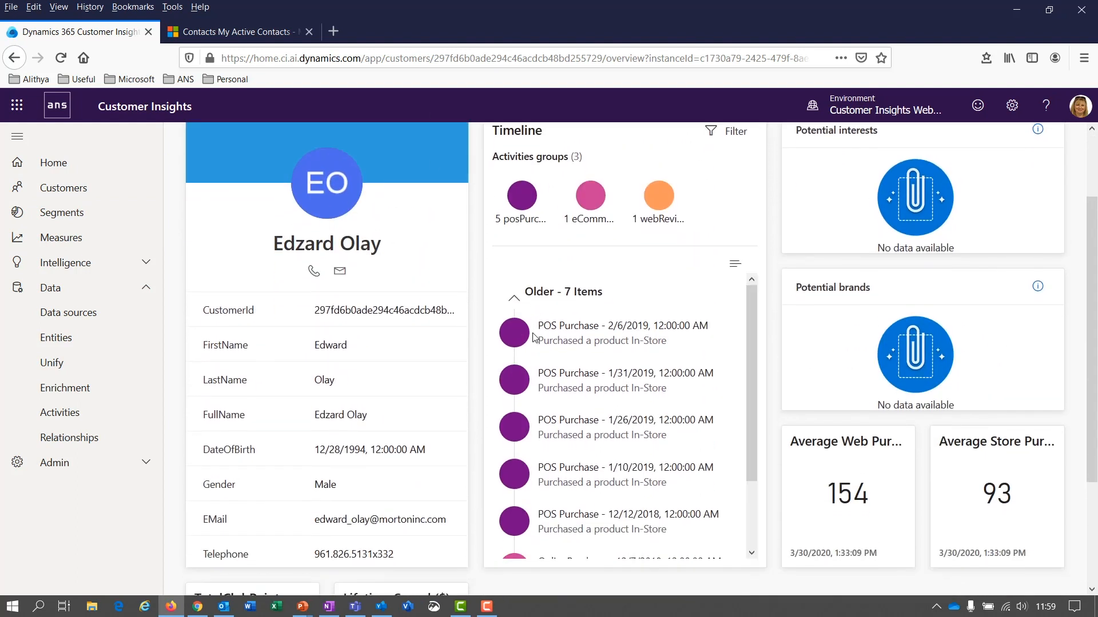
{"action": "scroll", "coordinate": [905, 495], "scroll_direction": "down", "scroll_amount": 2}
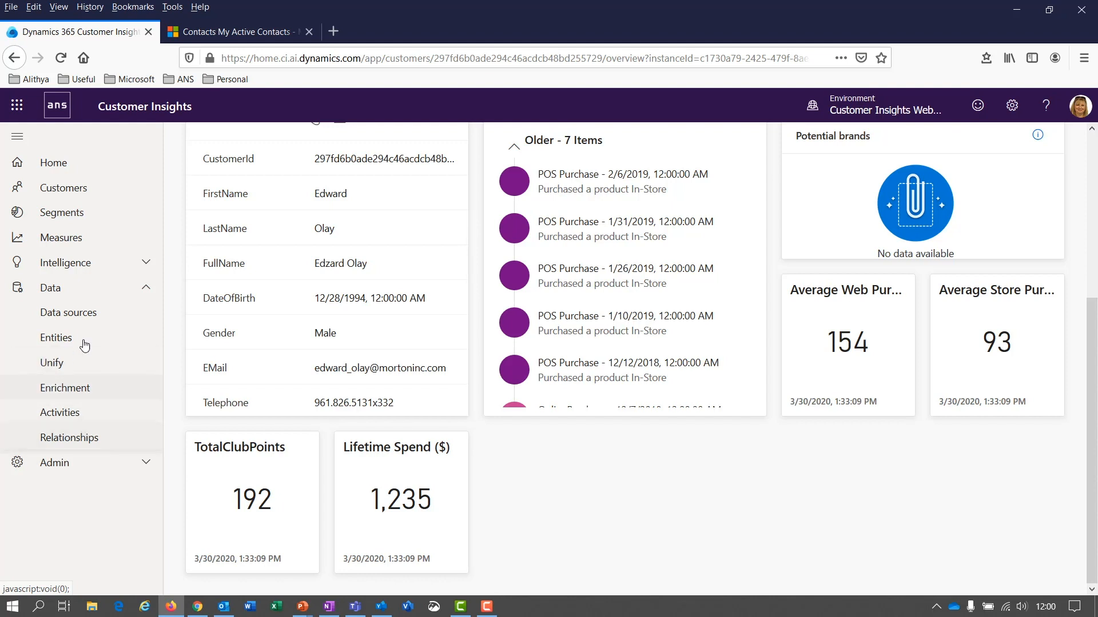
{"action": "left_click", "coordinate": [145, 289]}
{"action": "left_click", "coordinate": [54, 216]}
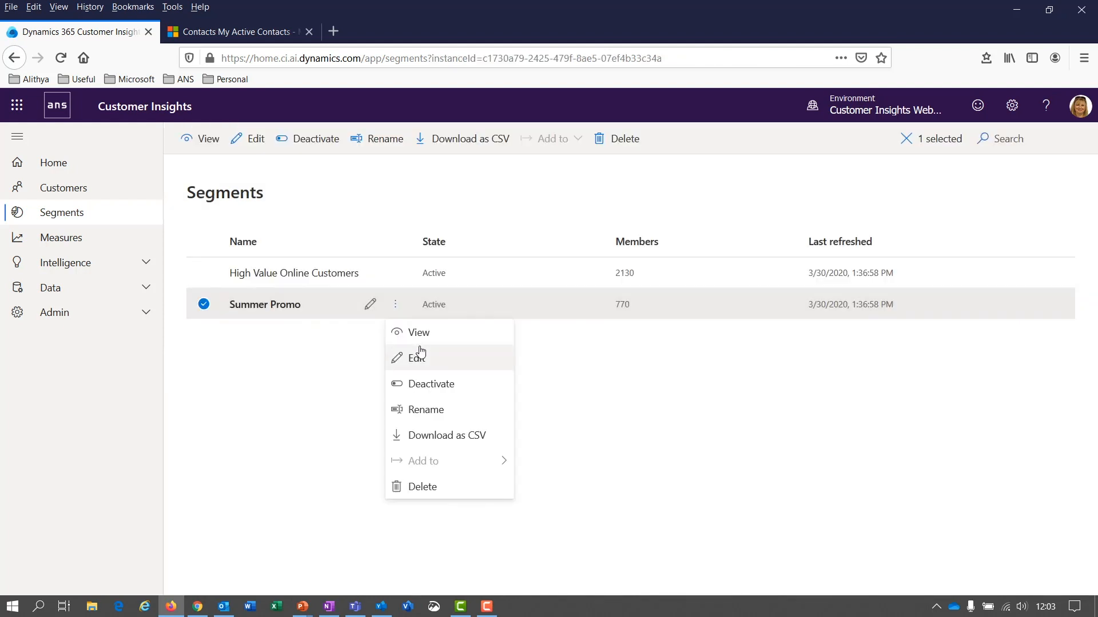
Step: View Summer Promo insights, switching the chart to Last 6 months and back to Last 30 days
{"action": "left_click", "coordinate": [422, 338]}
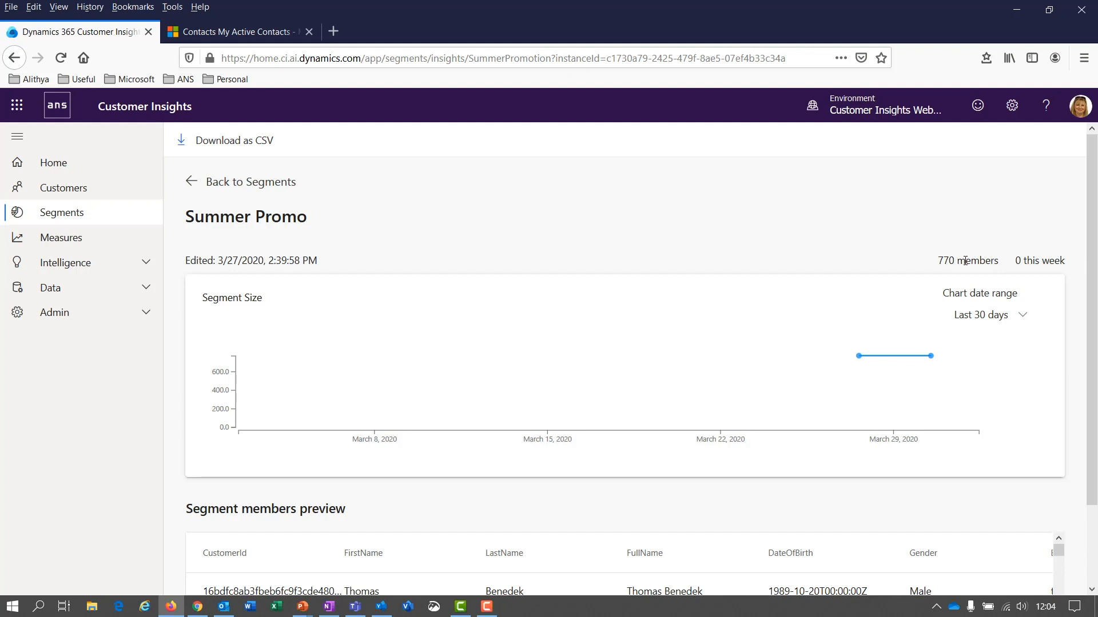
{"action": "scroll", "coordinate": [965, 261], "scroll_direction": "down", "scroll_amount": 2}
{"action": "left_click", "coordinate": [1023, 226]}
{"action": "left_click", "coordinate": [967, 285]}
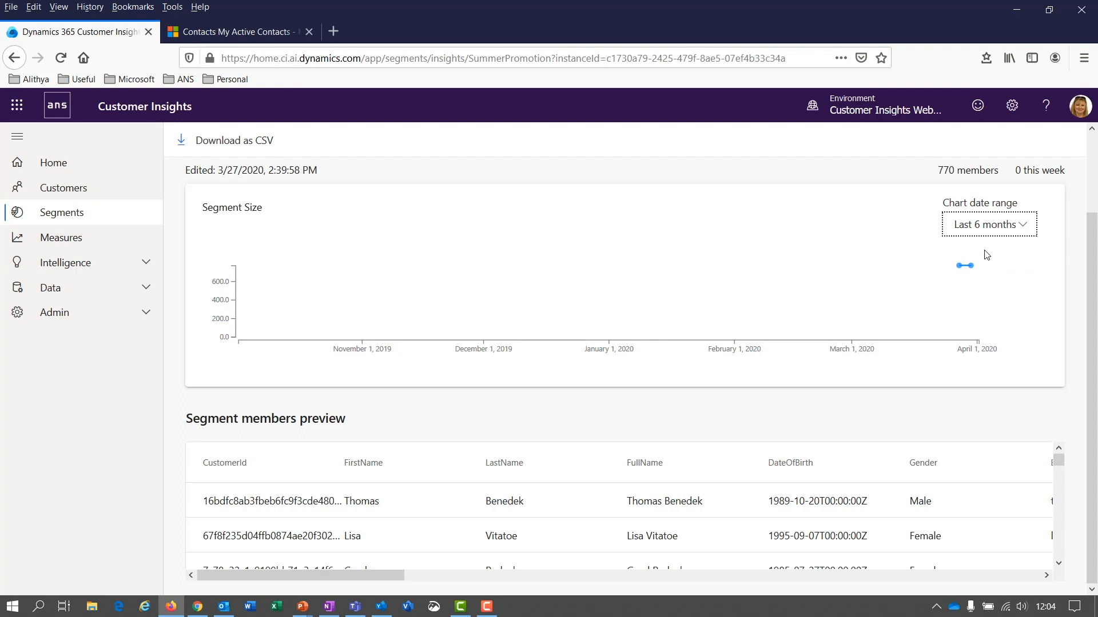
{"action": "left_click", "coordinate": [1023, 227]}
{"action": "left_click", "coordinate": [979, 266]}
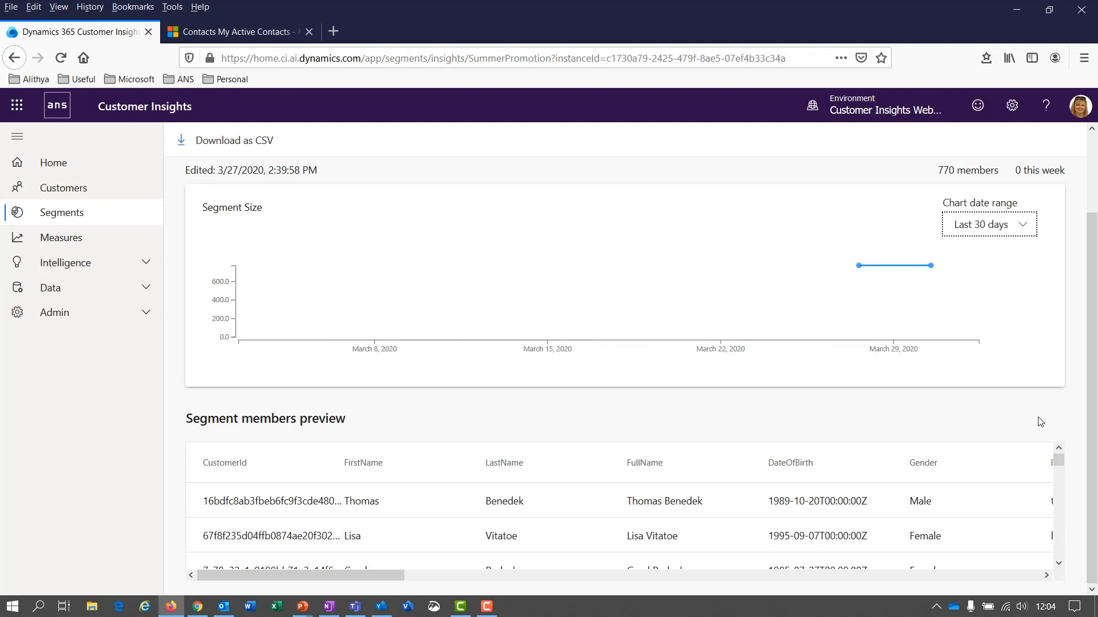
{"action": "left_click_drag", "start_coordinate": [1058, 464], "coordinate": [1058, 495]}
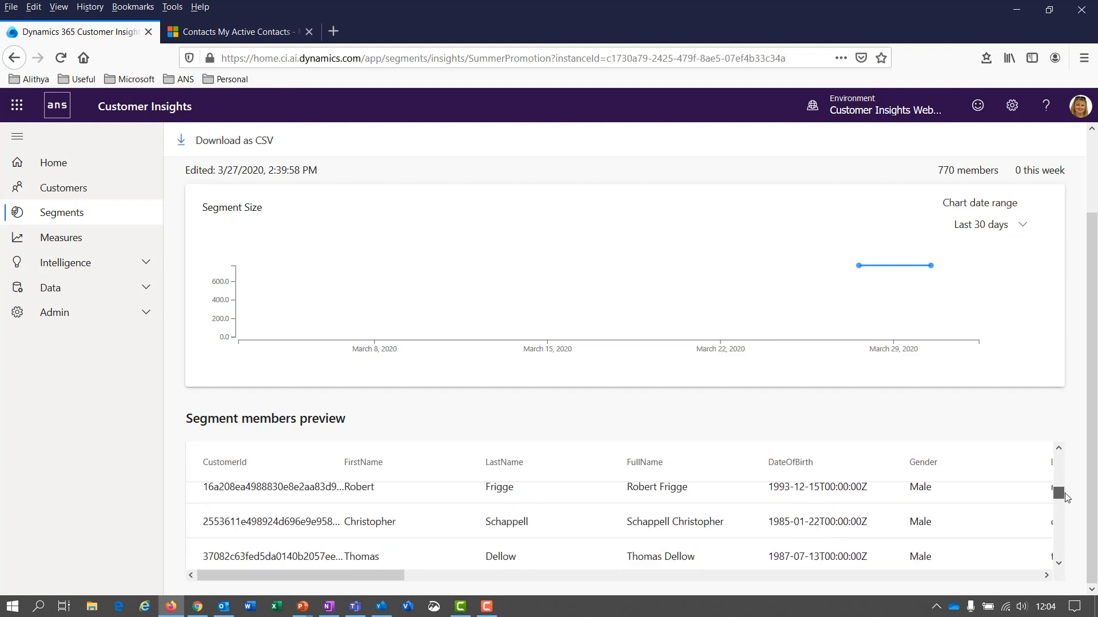
{"action": "scroll", "coordinate": [966, 540], "scroll_direction": "down", "scroll_amount": 5}
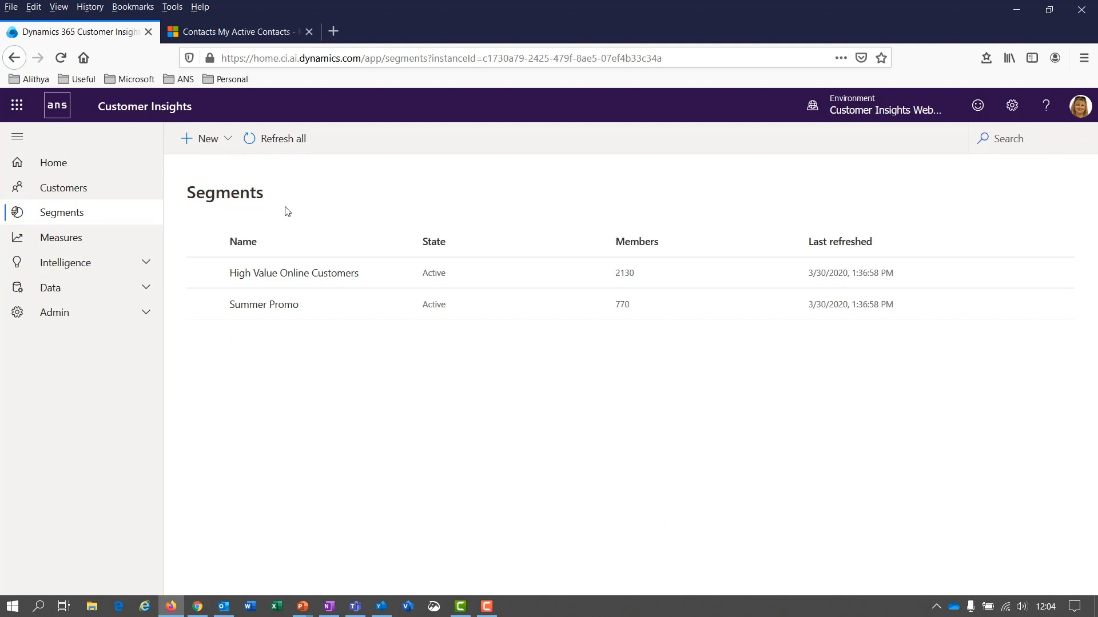
Step: On Measures, cancel a new measure and open the Average Store Purchase definition
{"action": "left_click", "coordinate": [55, 243]}
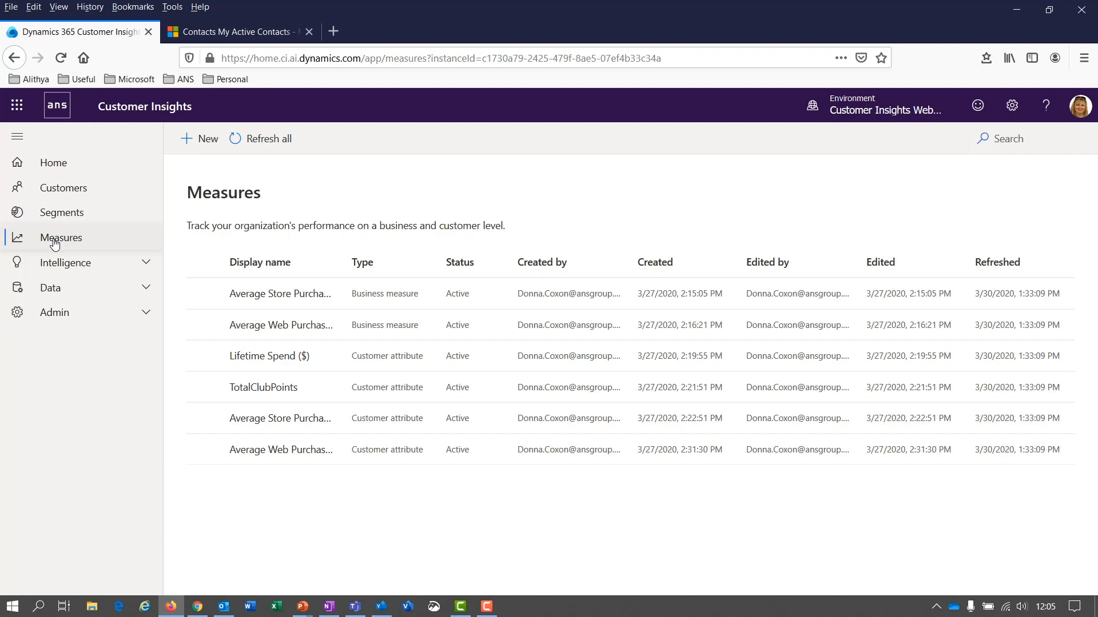
{"action": "left_click", "coordinate": [204, 140]}
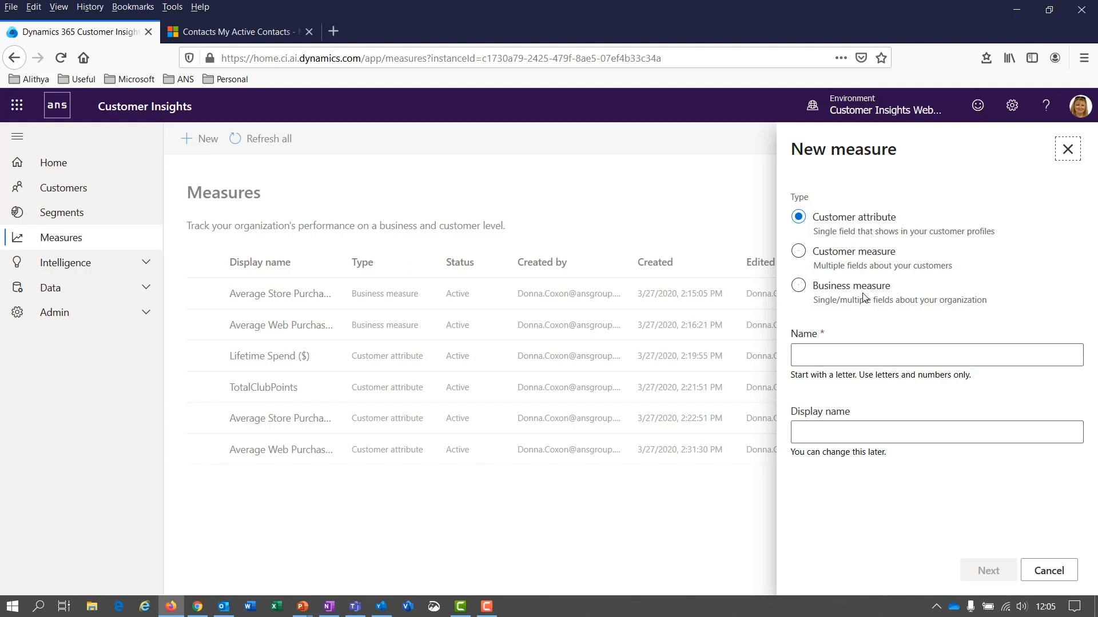
{"action": "key", "text": "Escape"}
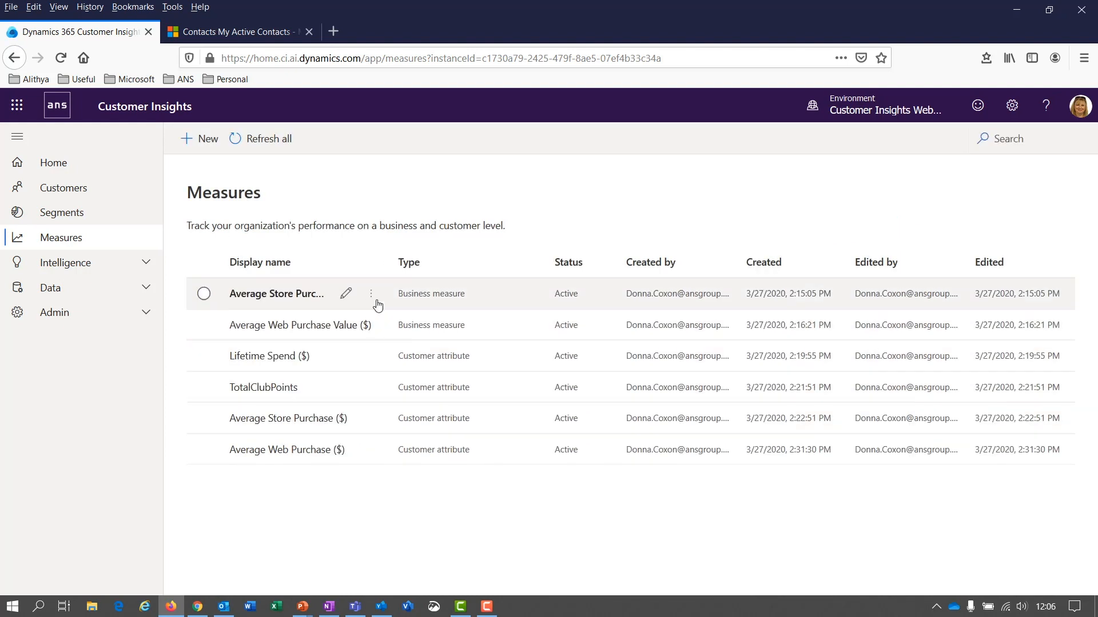
{"action": "left_click", "coordinate": [371, 296]}
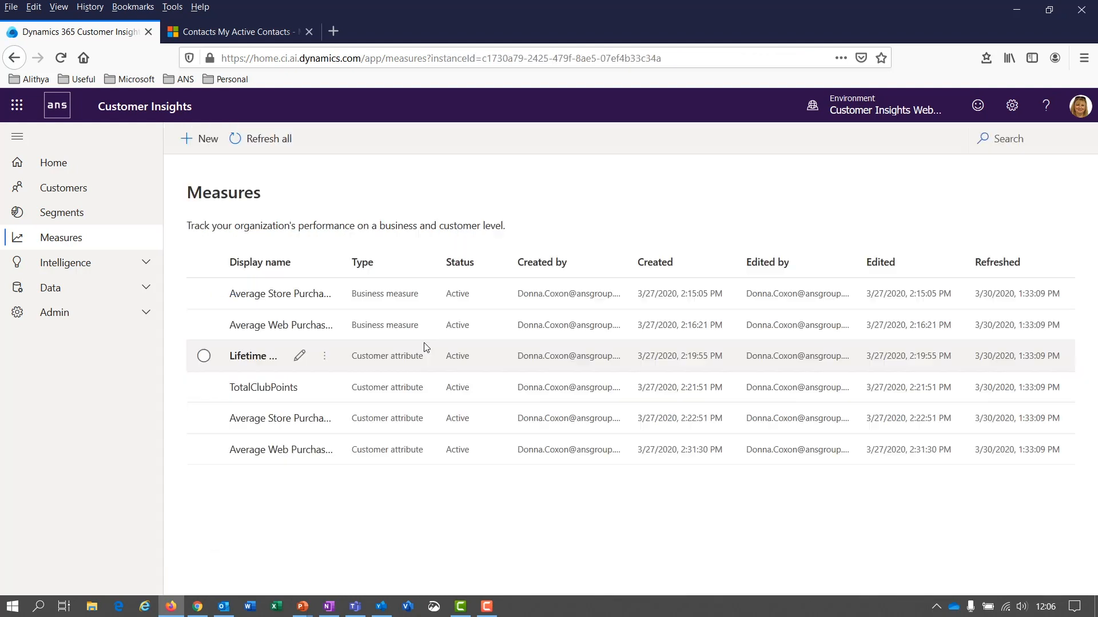
{"action": "left_click", "coordinate": [300, 326]}
{"action": "left_click", "coordinate": [298, 355]}
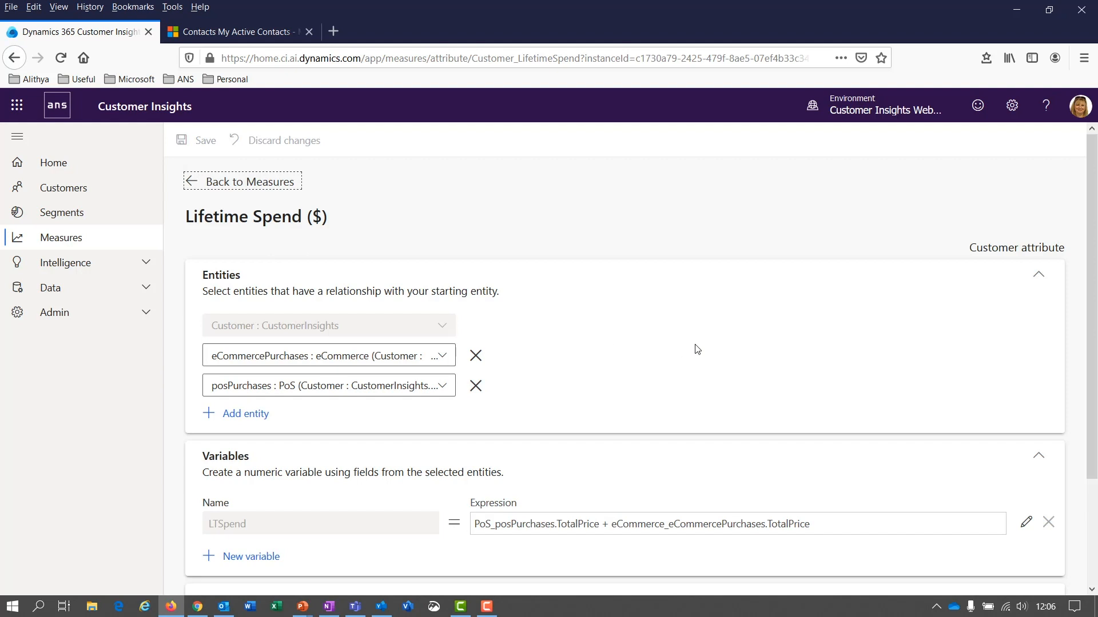
{"action": "scroll", "coordinate": [697, 349], "scroll_direction": "down", "scroll_amount": 3}
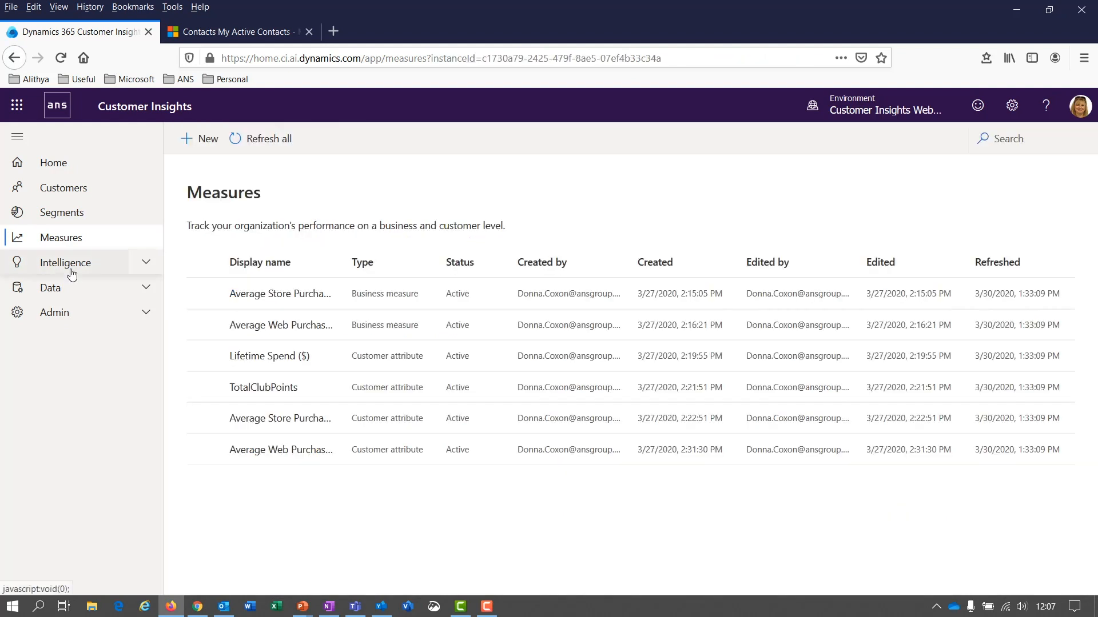
Step: Browse the Data pages, Segments then Measures, before returning to the 5067 customer profile cards
{"action": "left_click", "coordinate": [73, 288]}
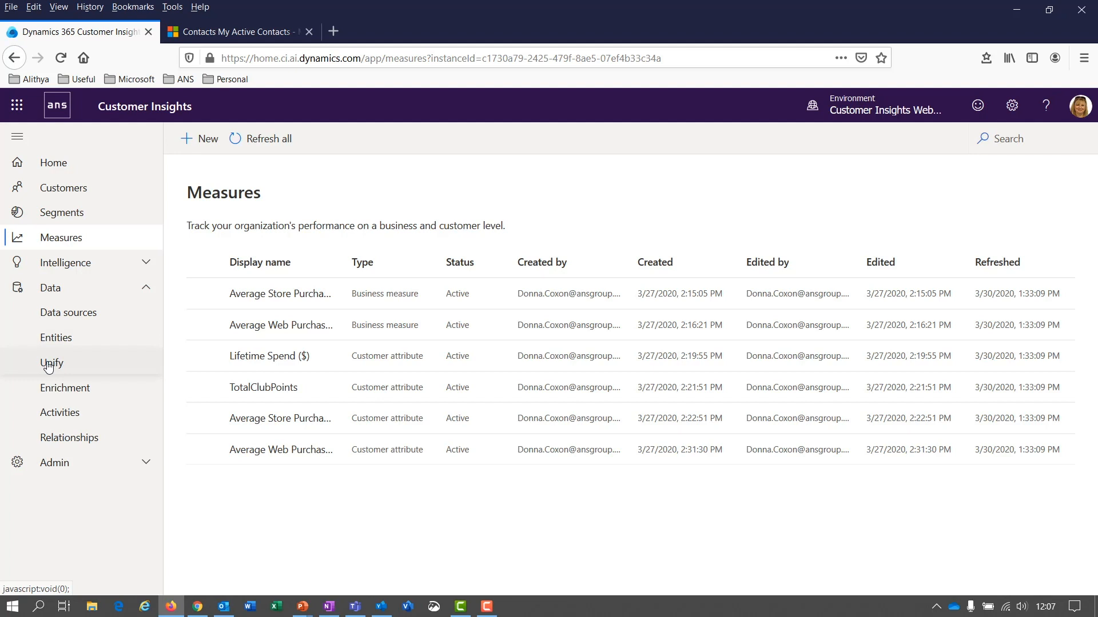
{"action": "left_click", "coordinate": [74, 212]}
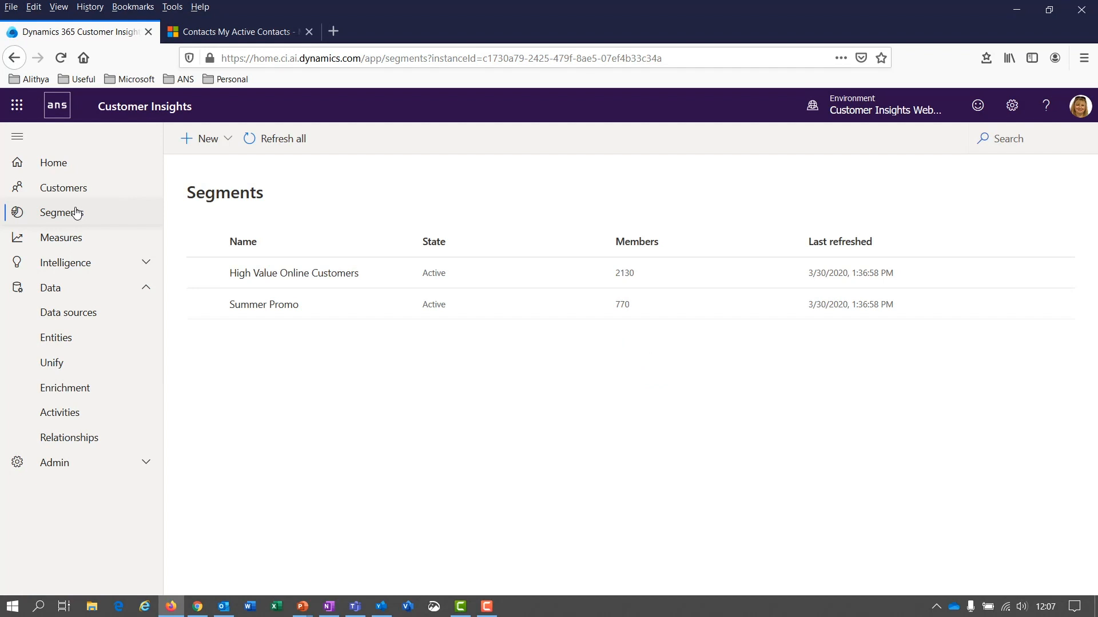
{"action": "left_click", "coordinate": [63, 238]}
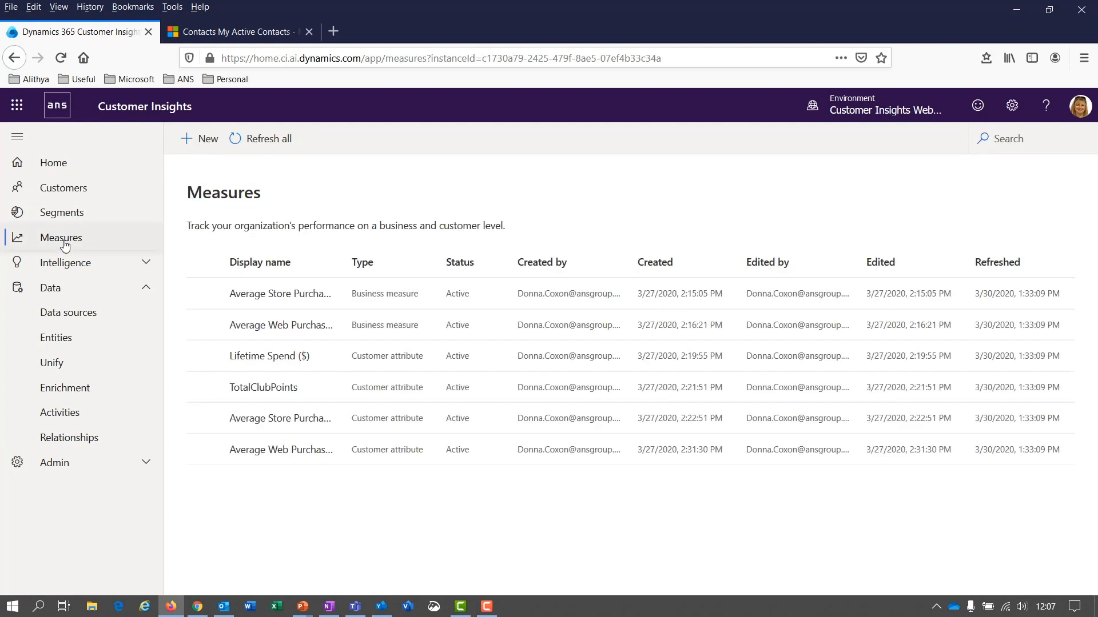
{"action": "left_click", "coordinate": [58, 191]}
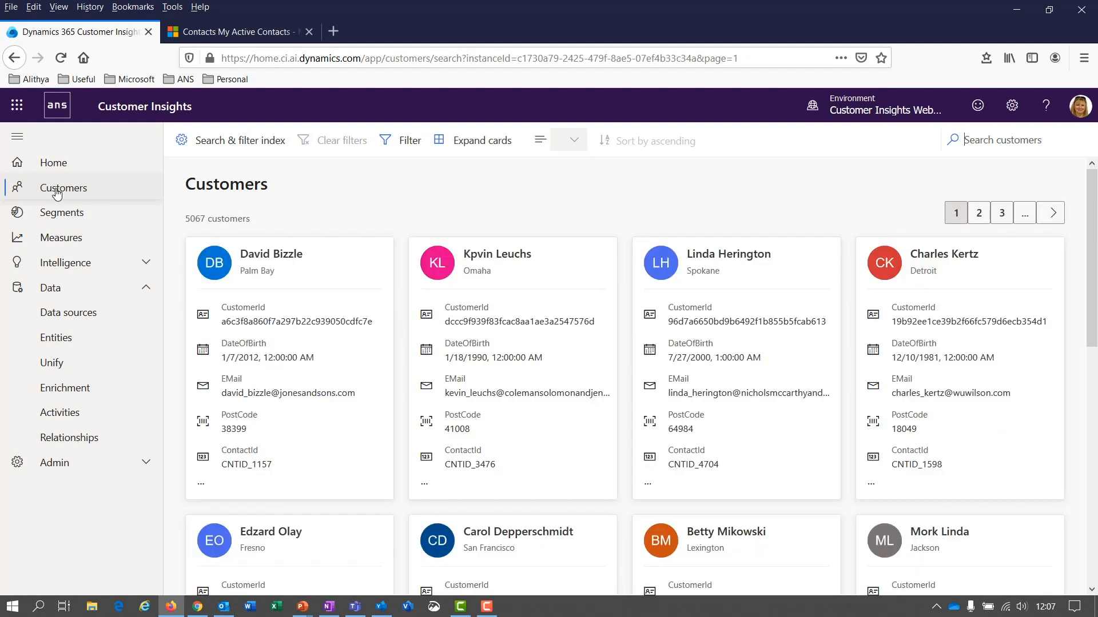
Step: Open the first customer's profile, review its measure tiles, and zoom the page to 90%
{"action": "left_click", "coordinate": [311, 423]}
{"action": "scroll", "coordinate": [387, 424], "scroll_direction": "down", "scroll_amount": 2}
{"action": "scroll", "coordinate": [387, 424], "scroll_direction": "up", "scroll_amount": 2}
{"action": "scroll", "coordinate": [536, 385], "scroll_direction": "down", "scroll_amount": 2}
{"action": "scroll", "coordinate": [537, 384], "scroll_direction": "up", "scroll_amount": 2}
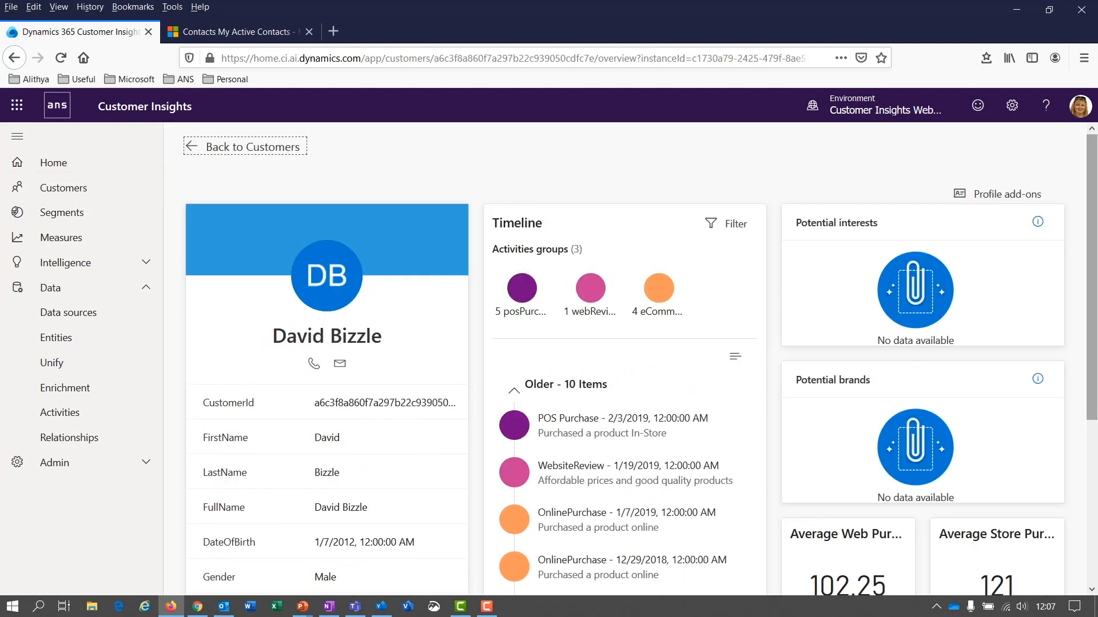
{"action": "scroll", "coordinate": [875, 417], "scroll_direction": "down", "scroll_amount": 4}
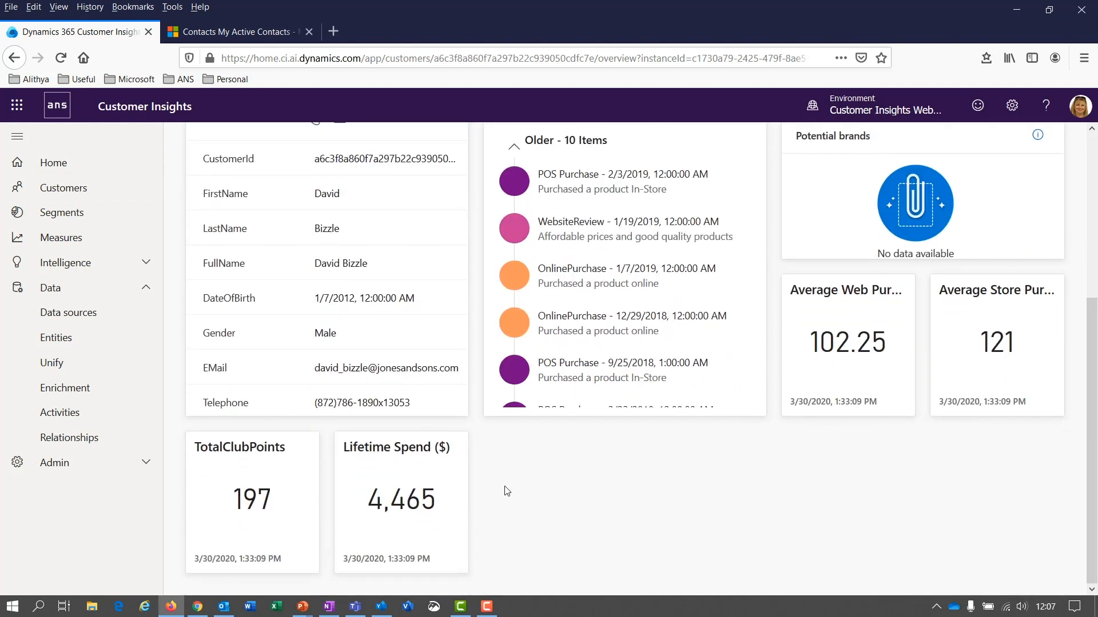
{"action": "scroll", "coordinate": [561, 451], "scroll_direction": "up", "scroll_amount": 4}
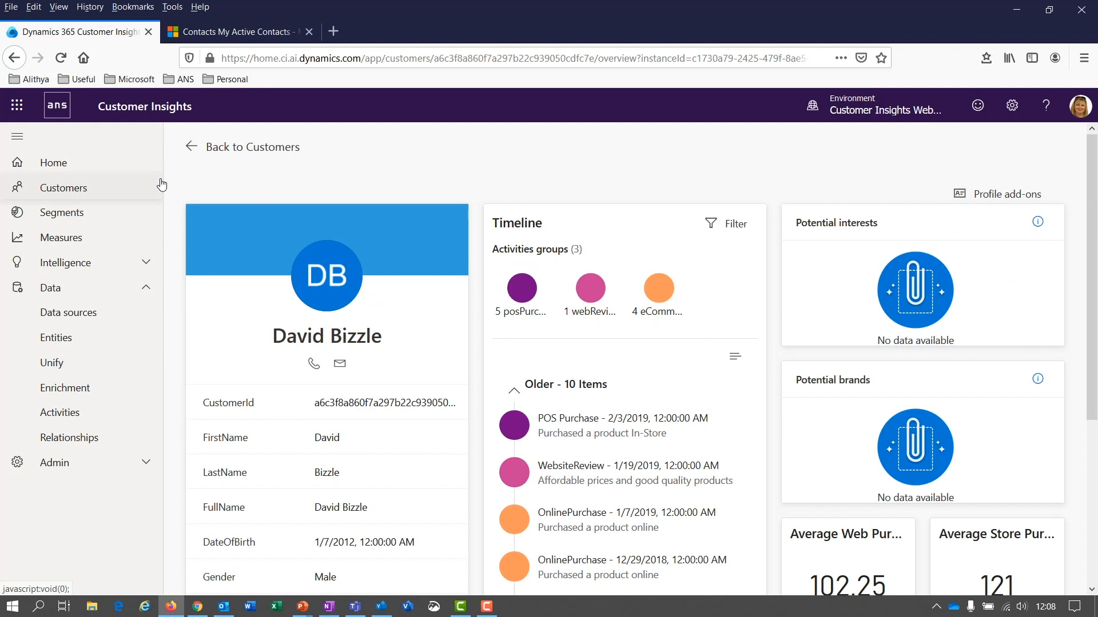
{"action": "scroll", "coordinate": [352, 164], "scroll_direction": "down", "scroll_amount": 2}
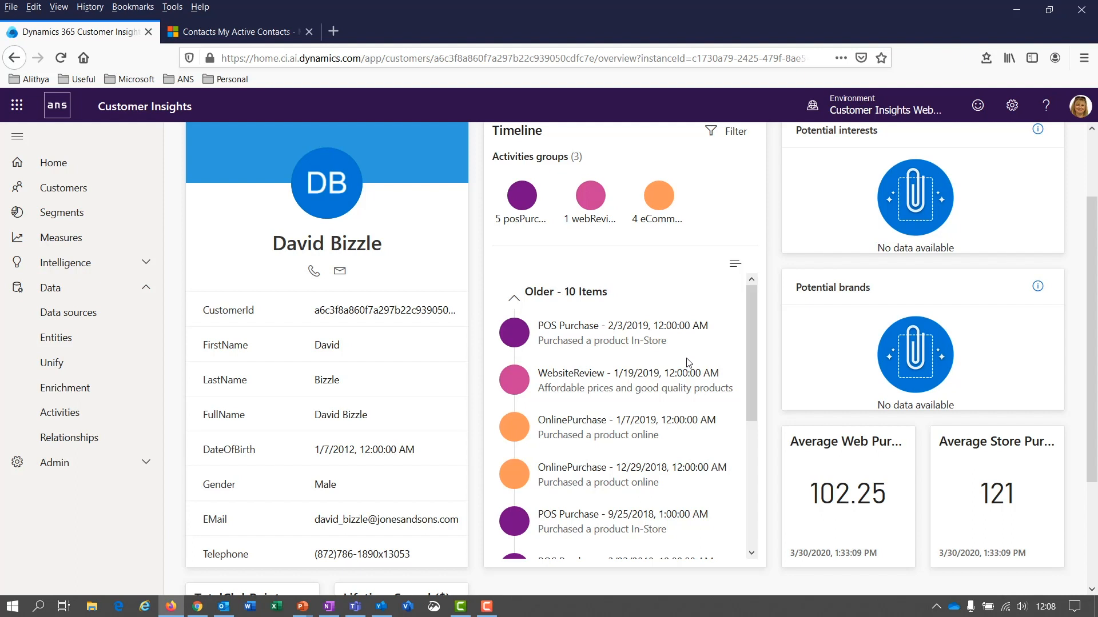
{"action": "key", "text": "ctrl+minus"}
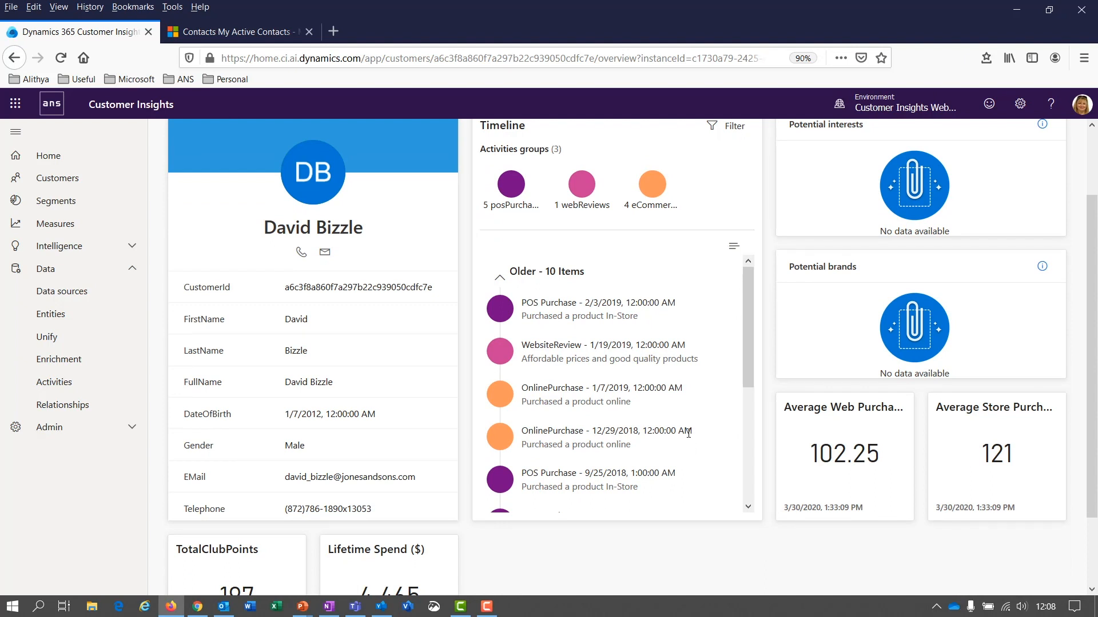
{"action": "scroll", "coordinate": [690, 440], "scroll_direction": "up", "scroll_amount": 2}
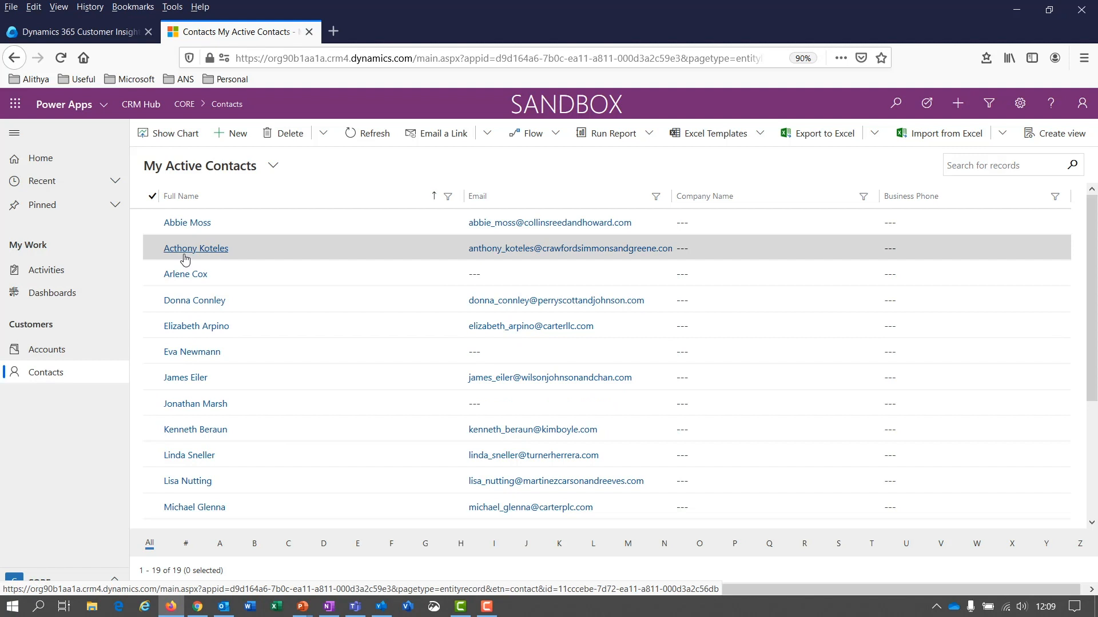
Step: Open a contact's record and review its KPIs, e.g. Lifetime Spend 1426, TotalClubPoints 137
{"action": "left_click", "coordinate": [189, 329]}
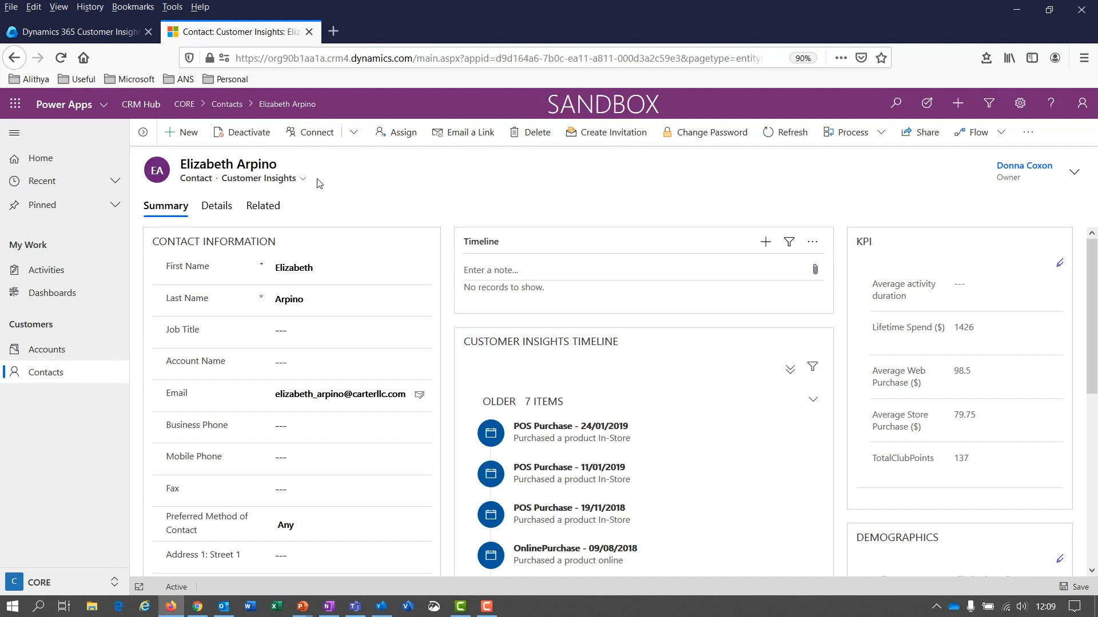
{"action": "scroll", "coordinate": [735, 340], "scroll_direction": "down", "scroll_amount": 3}
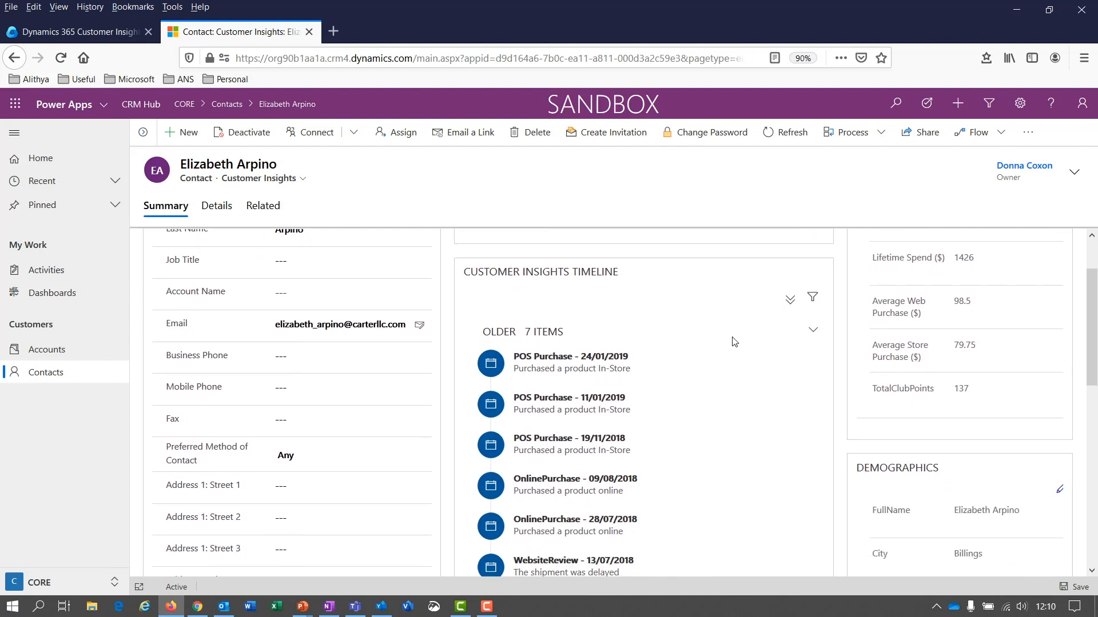
{"action": "scroll", "coordinate": [666, 446], "scroll_direction": "up", "scroll_amount": 3}
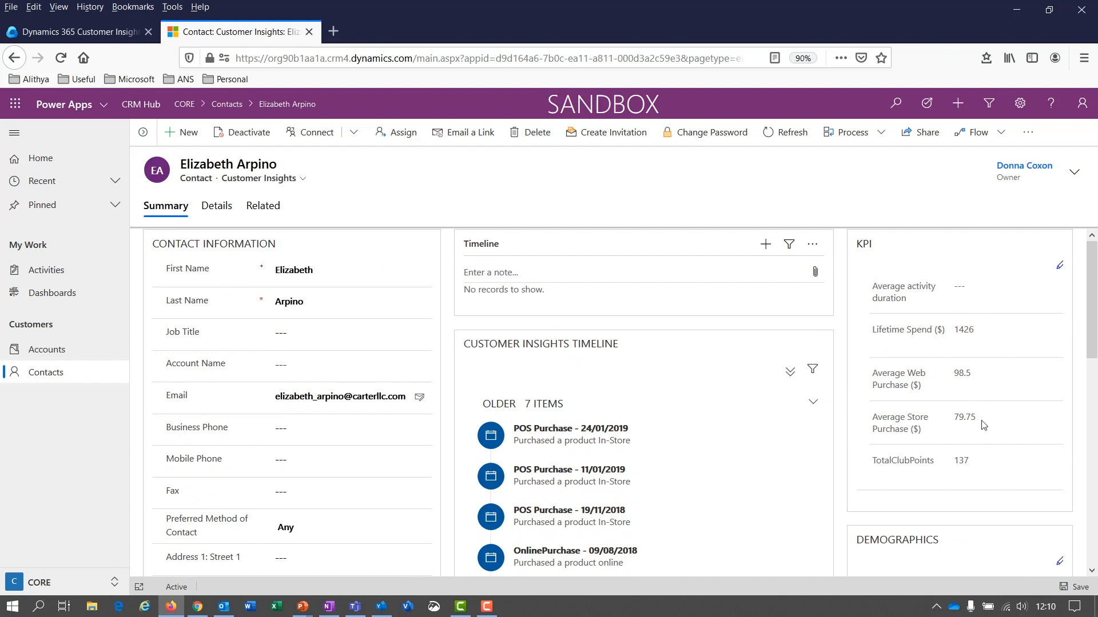
{"action": "scroll", "coordinate": [984, 427], "scroll_direction": "down", "scroll_amount": 2}
{"action": "scroll", "coordinate": [984, 427], "scroll_direction": "down", "scroll_amount": 7}
{"action": "scroll", "coordinate": [975, 397], "scroll_direction": "up", "scroll_amount": 4}
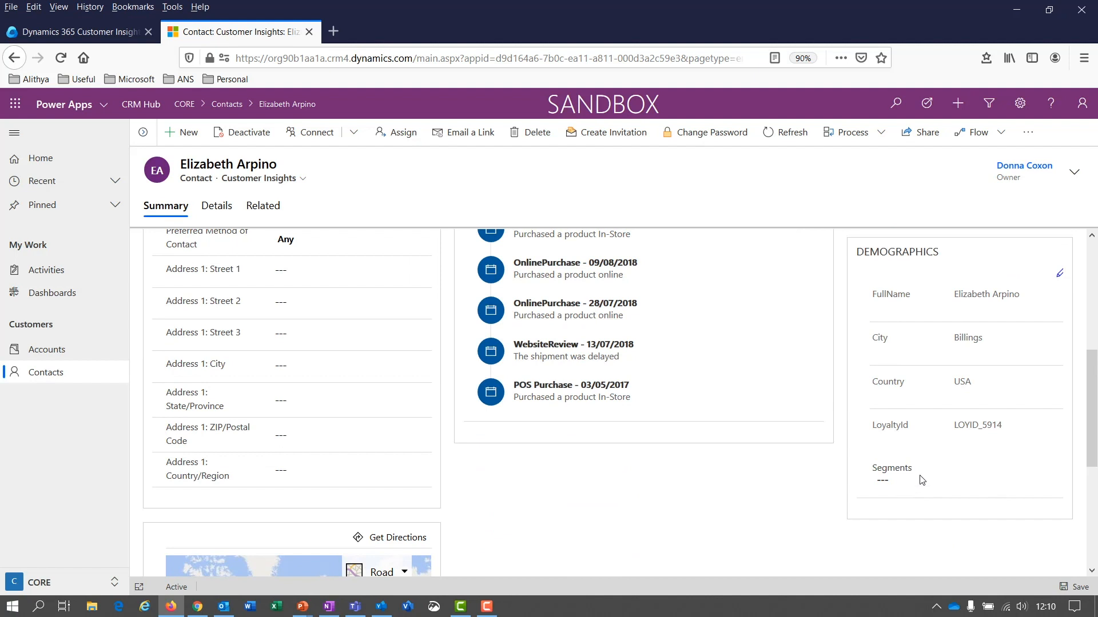
{"action": "scroll", "coordinate": [970, 480], "scroll_direction": "up", "scroll_amount": 2}
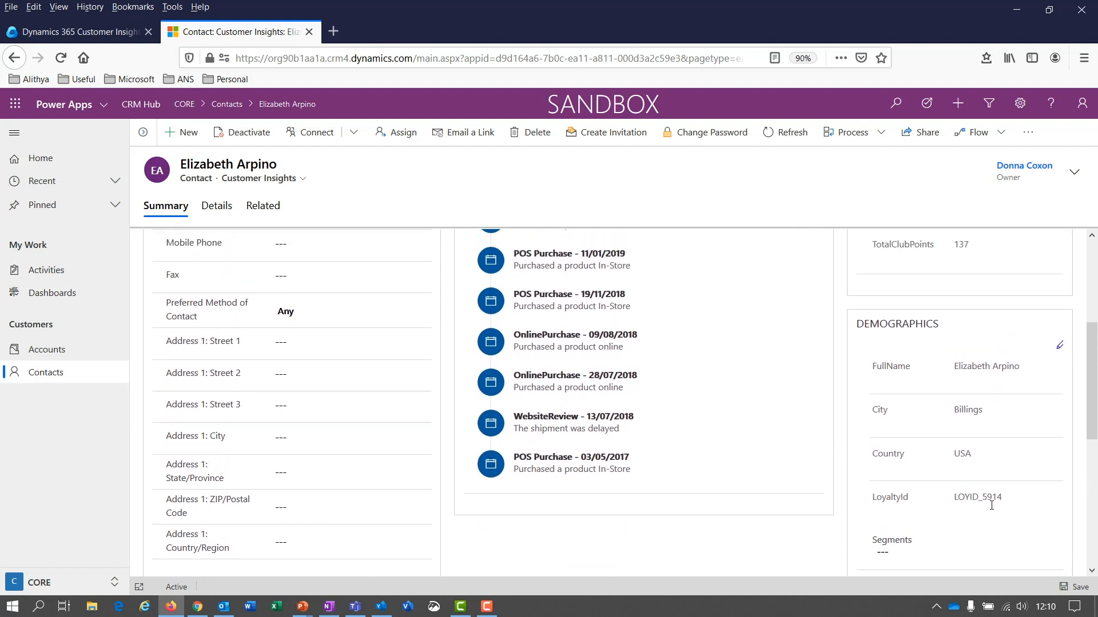
{"action": "scroll", "coordinate": [992, 505], "scroll_direction": "up", "scroll_amount": 6}
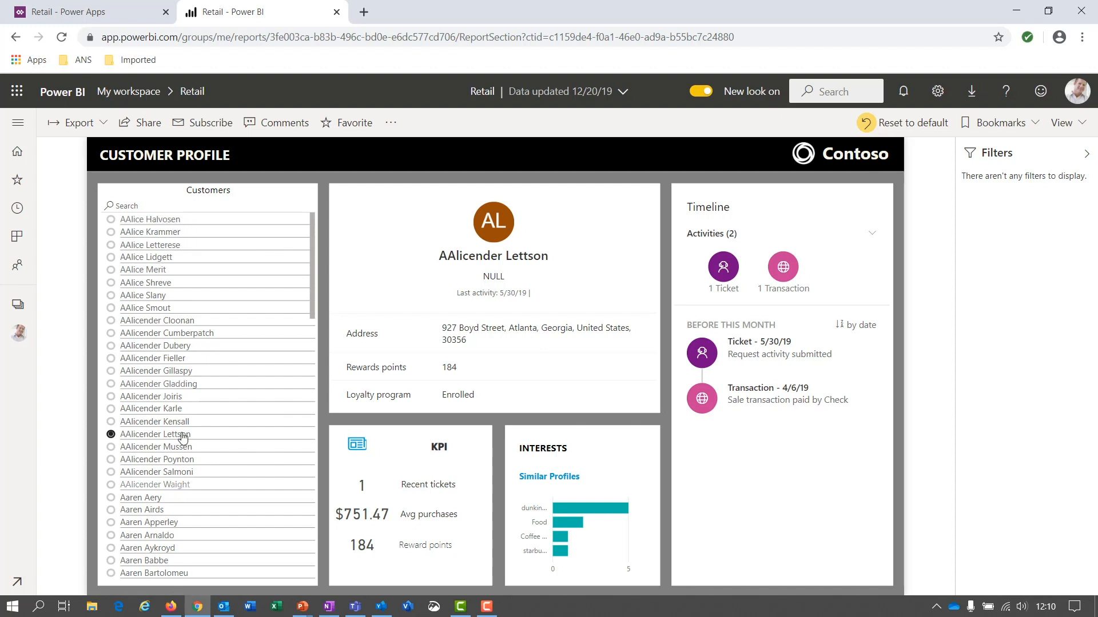
Step: Select another customer in the Customers slicer to show their $476.27 average purchases
{"action": "left_click", "coordinate": [166, 386]}
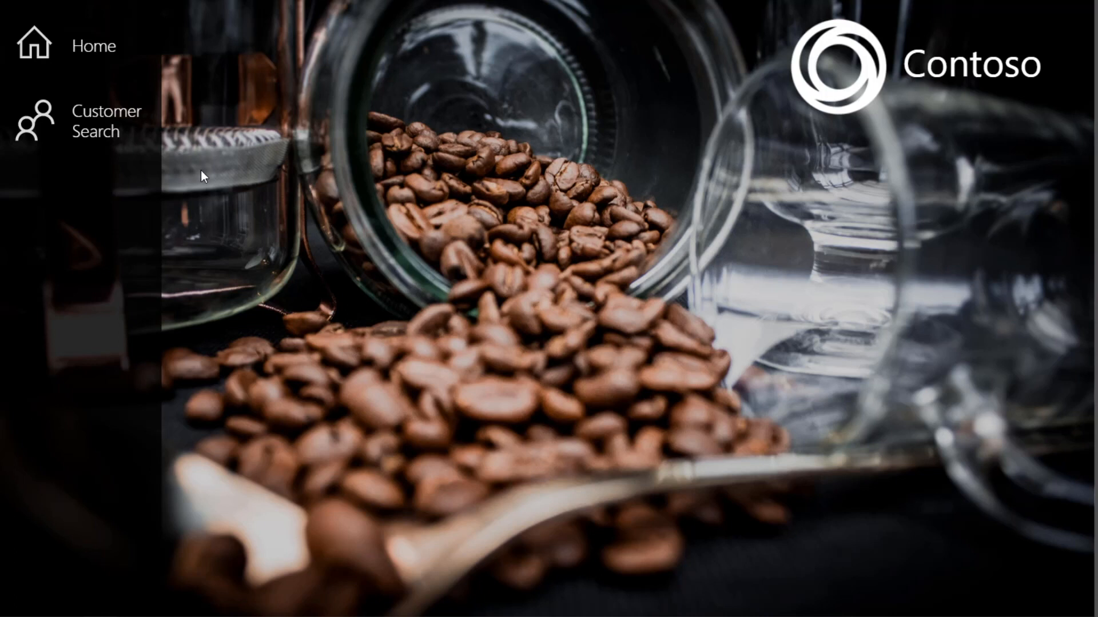
Step: Search for a customer and check them in, marking the mobile app and coffee maker recommendations discussed
{"action": "left_click", "coordinate": [47, 134]}
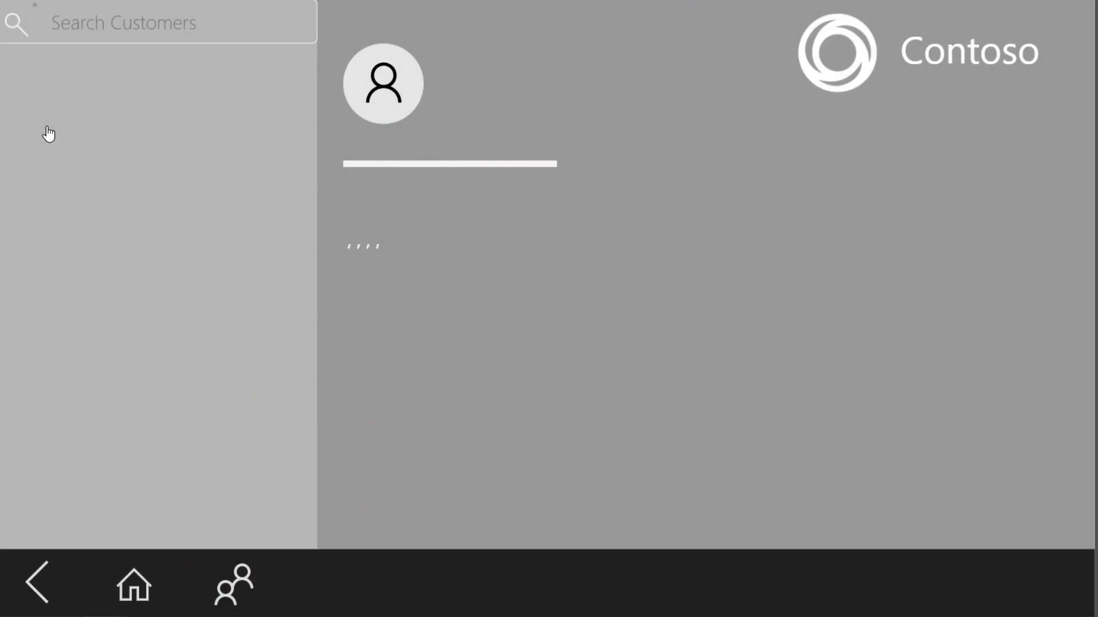
{"action": "left_click", "coordinate": [195, 22]}
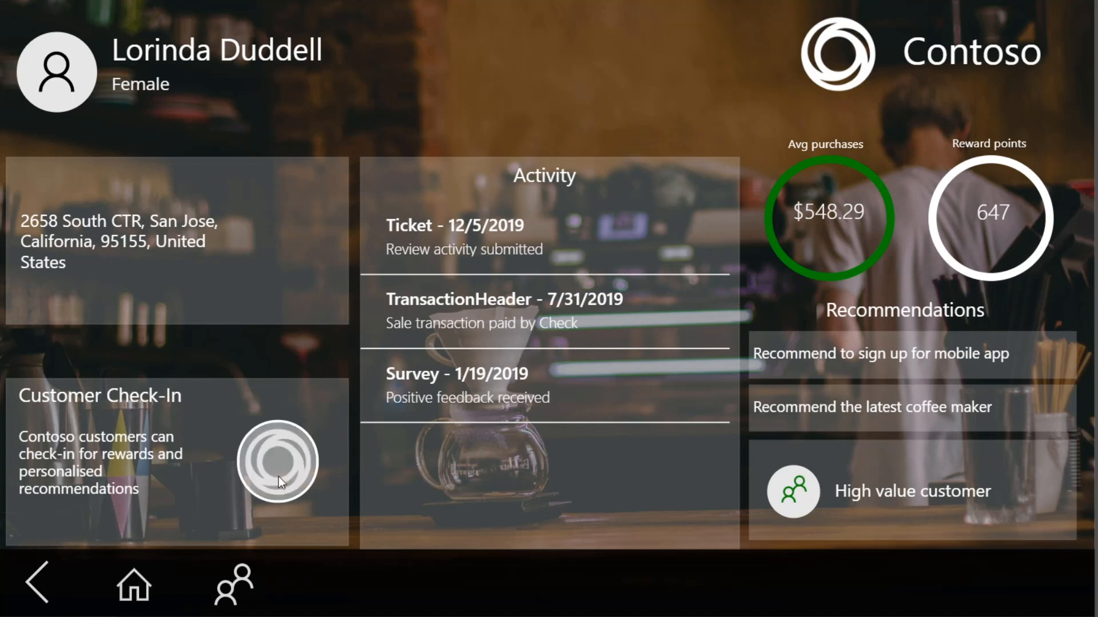
{"action": "left_click", "coordinate": [261, 454]}
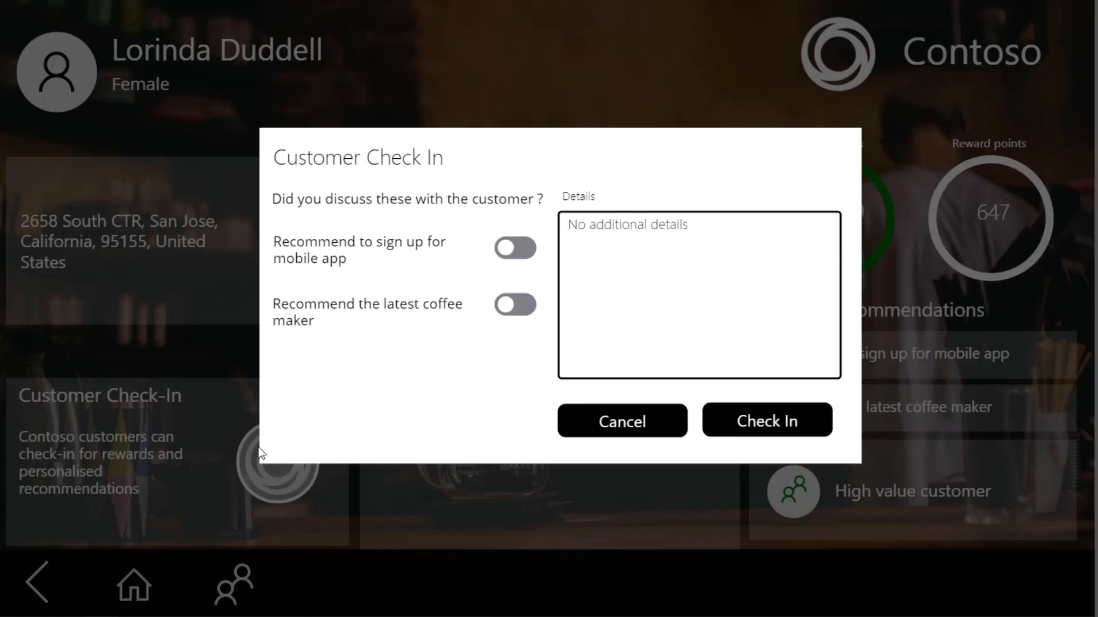
{"action": "left_click", "coordinate": [507, 250]}
{"action": "left_click", "coordinate": [504, 307]}
{"action": "left_click", "coordinate": [779, 416]}
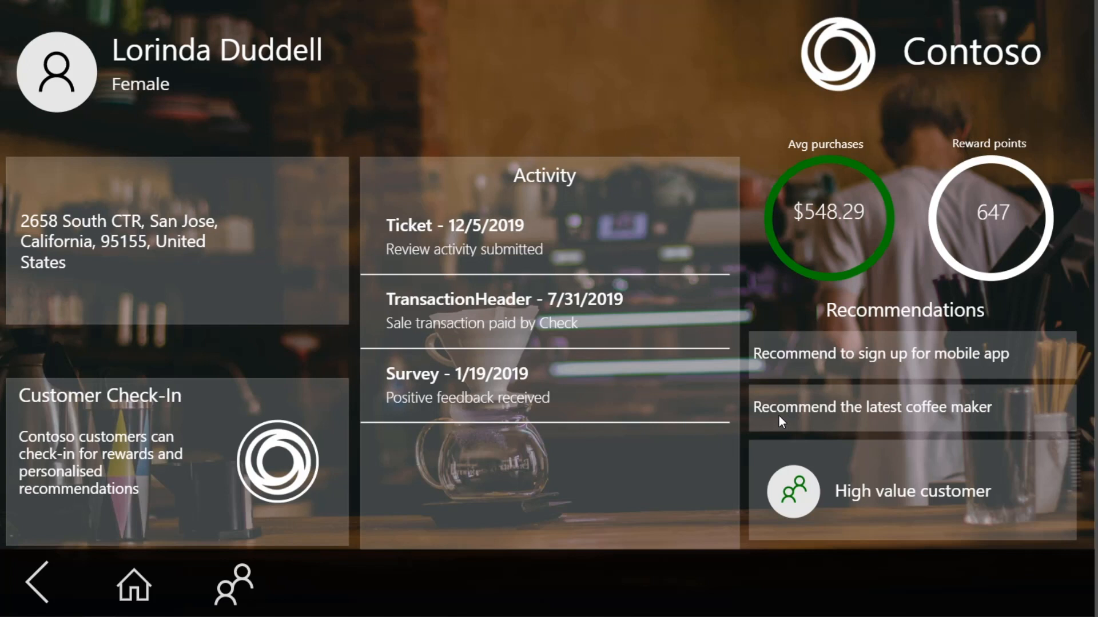